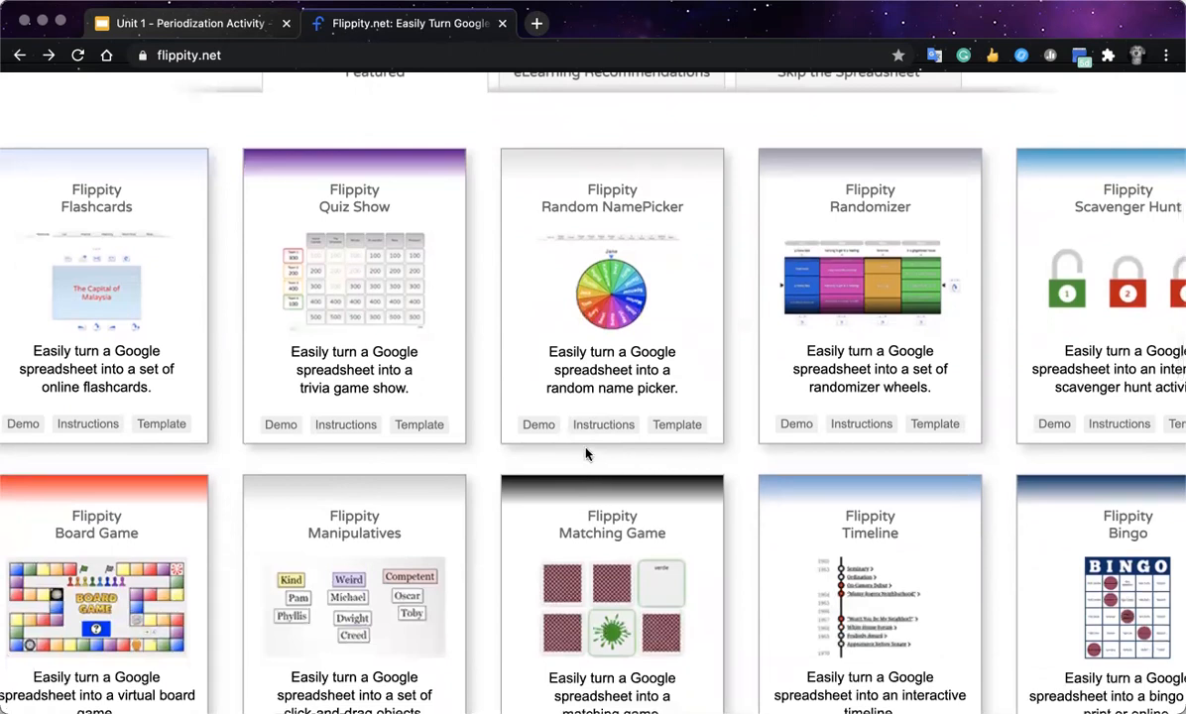
Open the Flippity Manipulatives instructions and its spreadsheet template in separate new tabs
scroll(585, 454, down, 2)
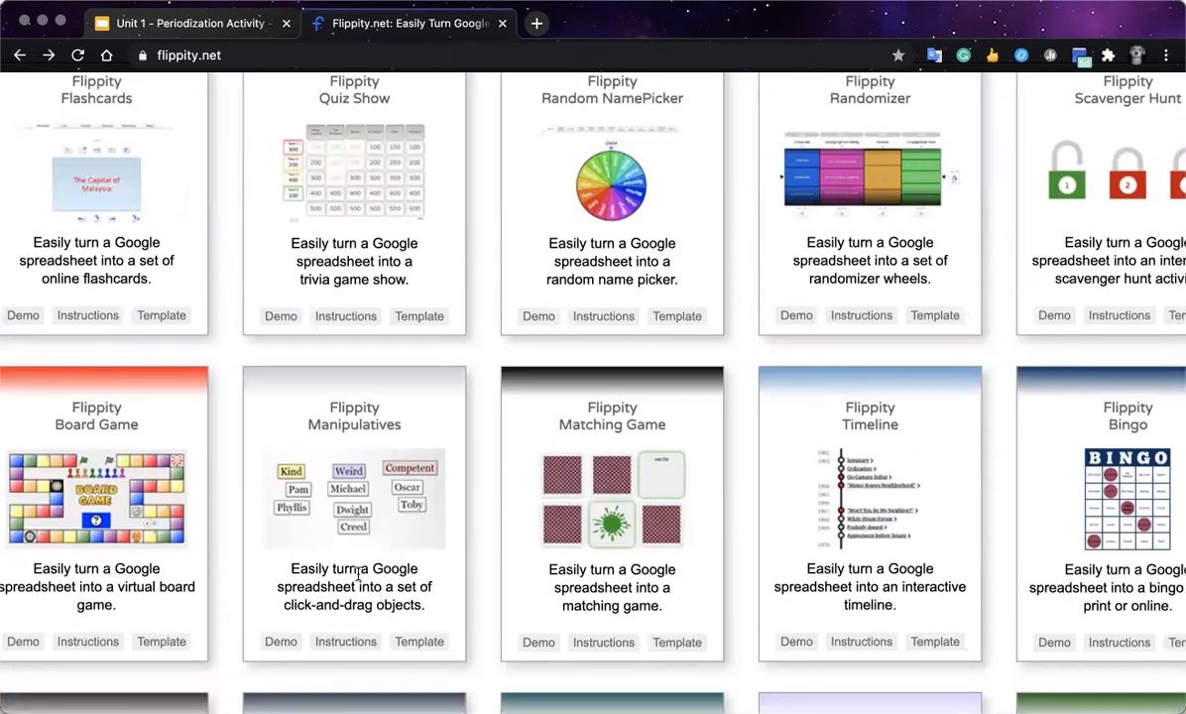
scroll(358, 573, down, 1)
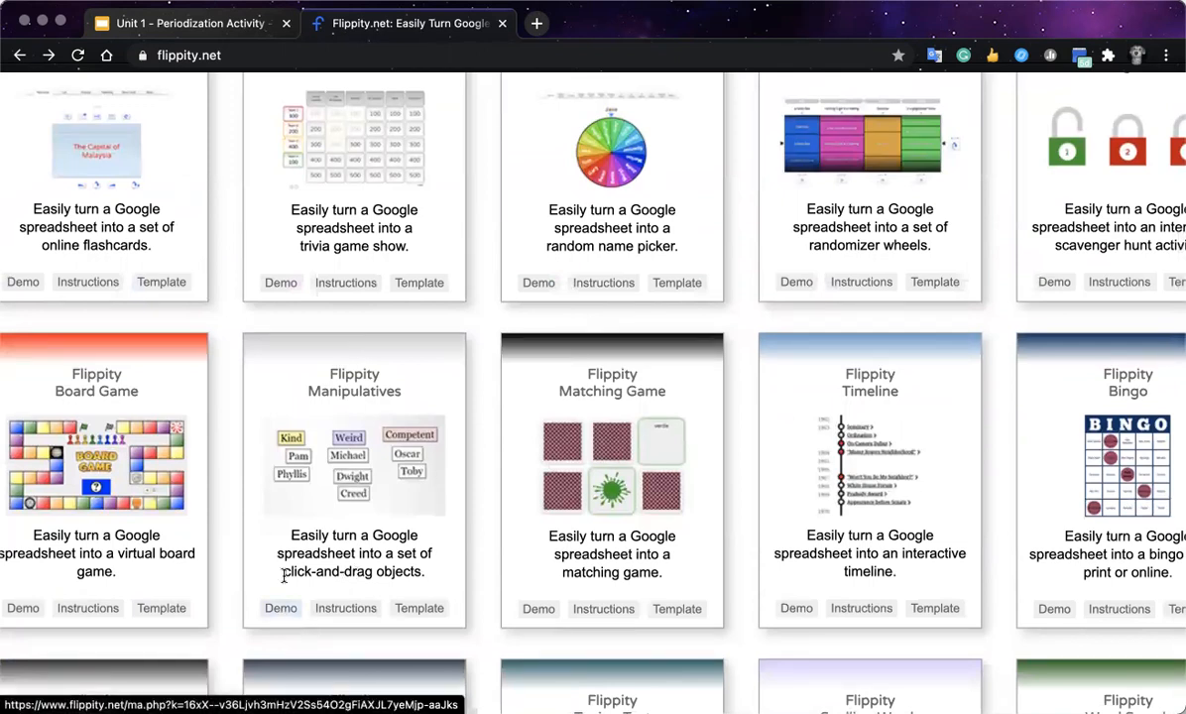
right_click(357, 616)
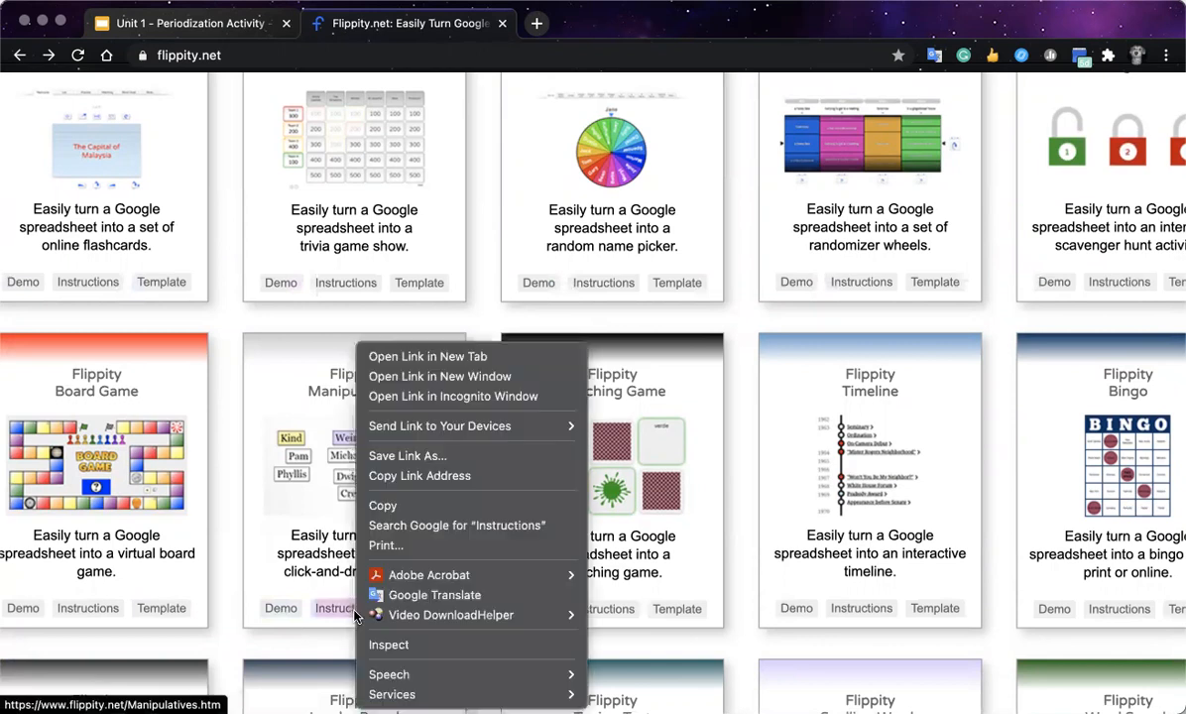
click(436, 358)
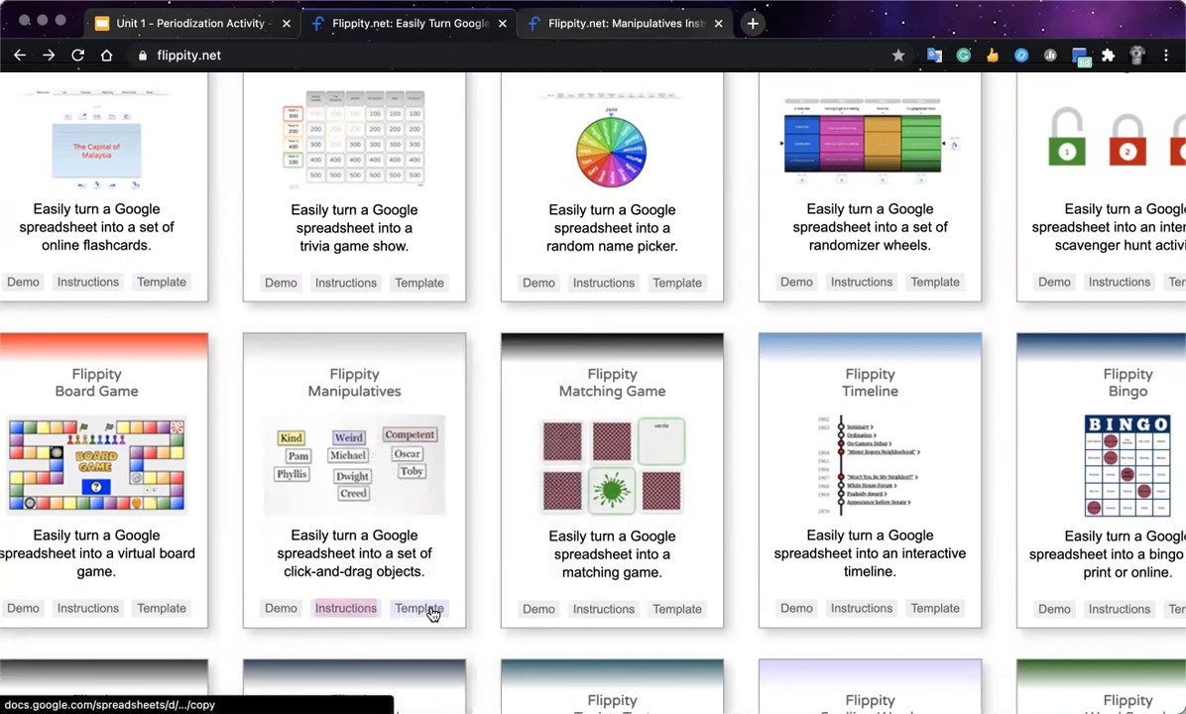
right_click(432, 615)
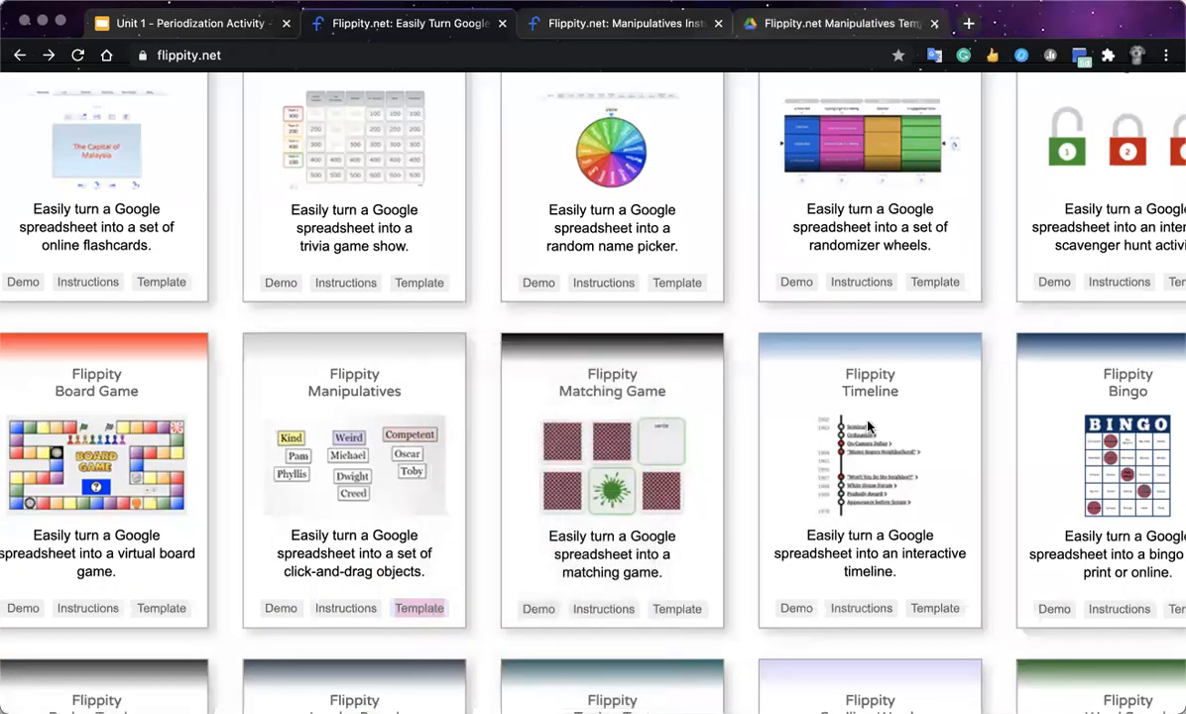
View the Manipulatives instructions page, and make a copy of the Flippity.net Manipulatives Template
click(656, 28)
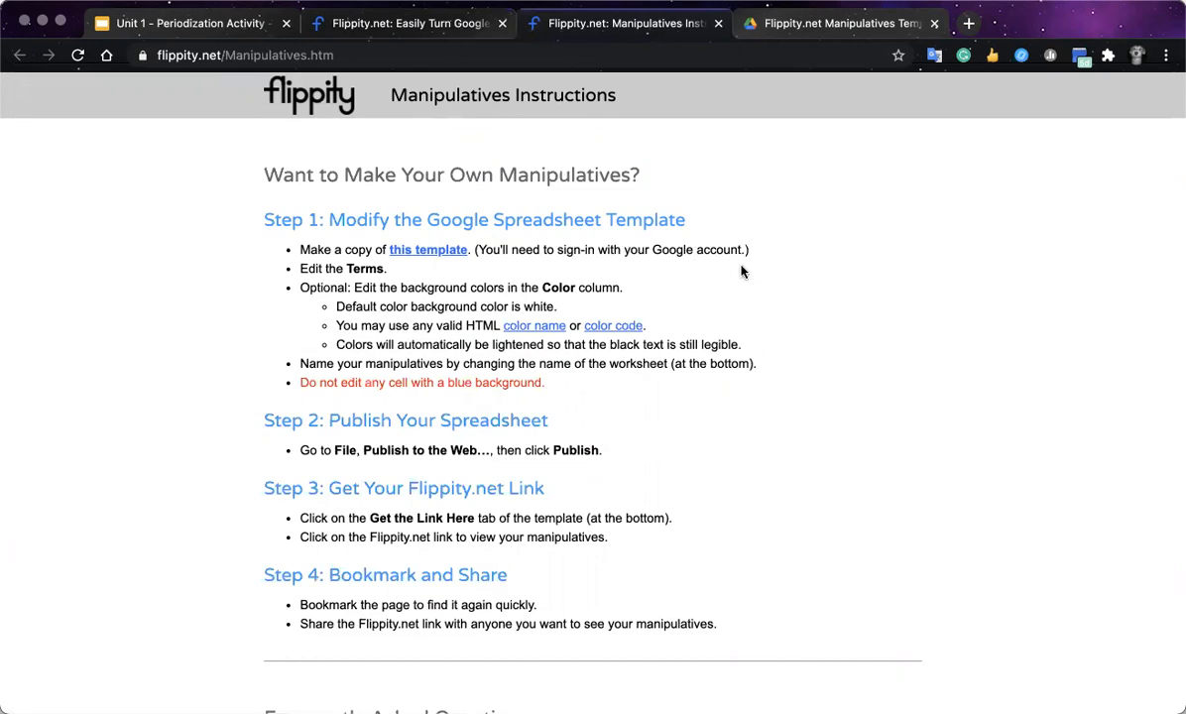
click(829, 24)
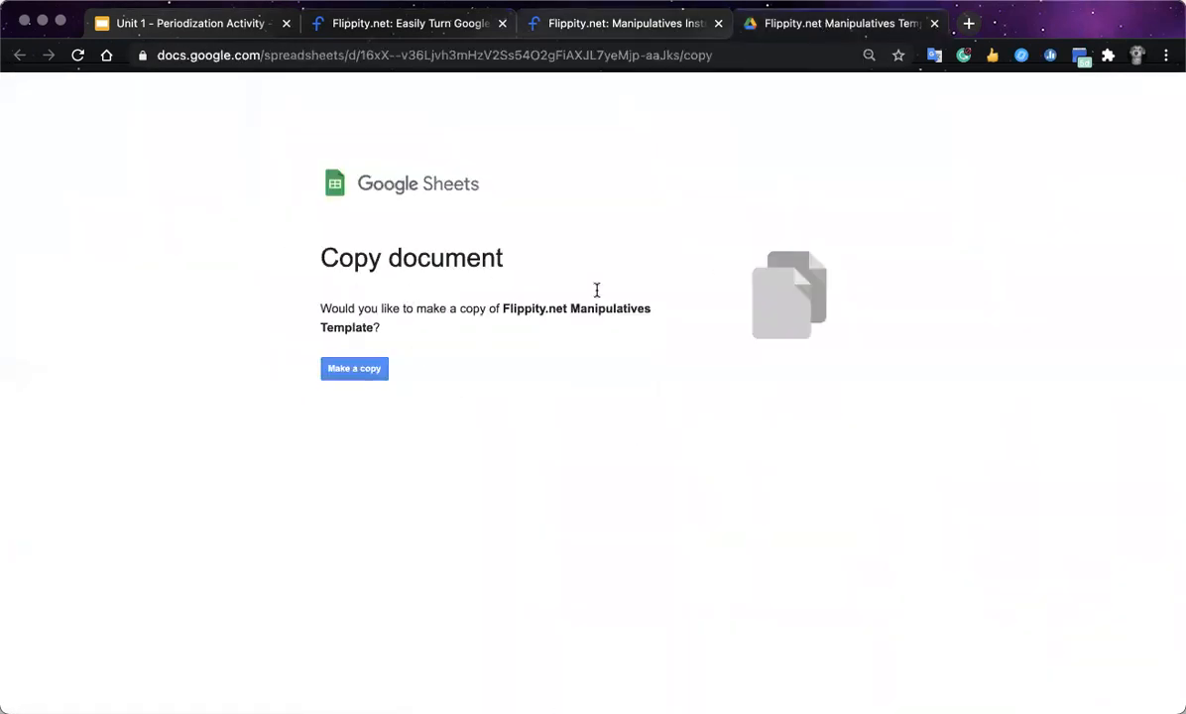
click(355, 369)
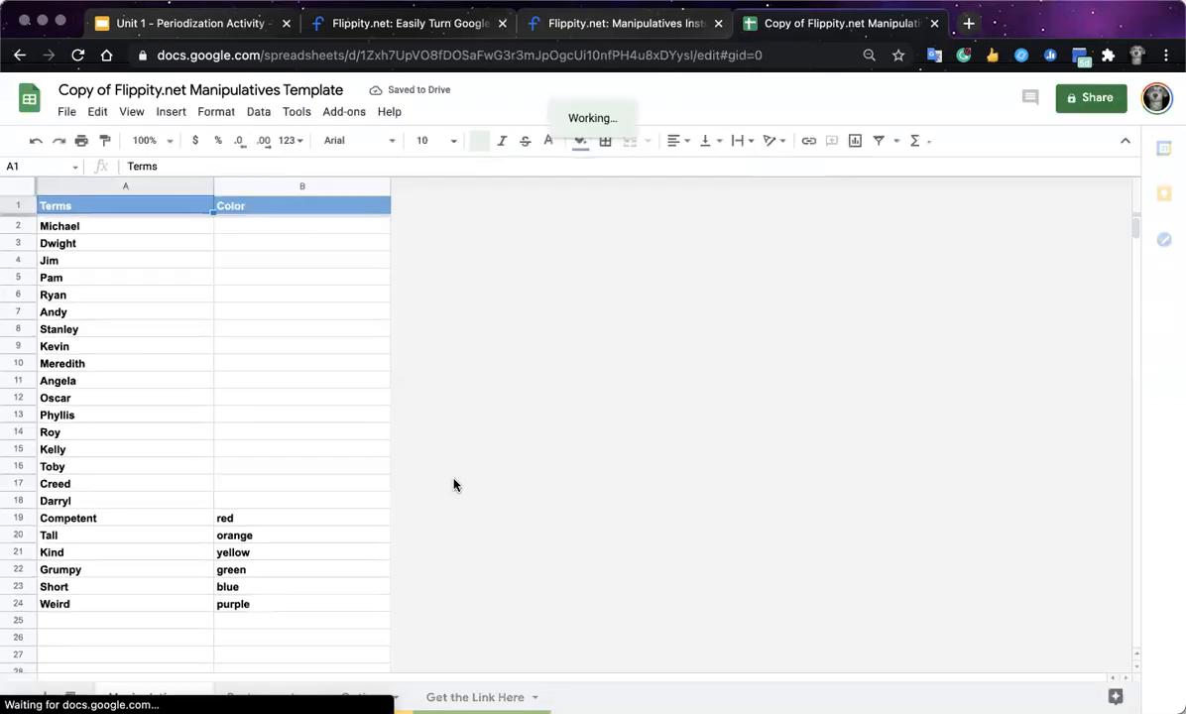
Rename the copied spreadsheet as "Periodization Activity"
click(321, 90)
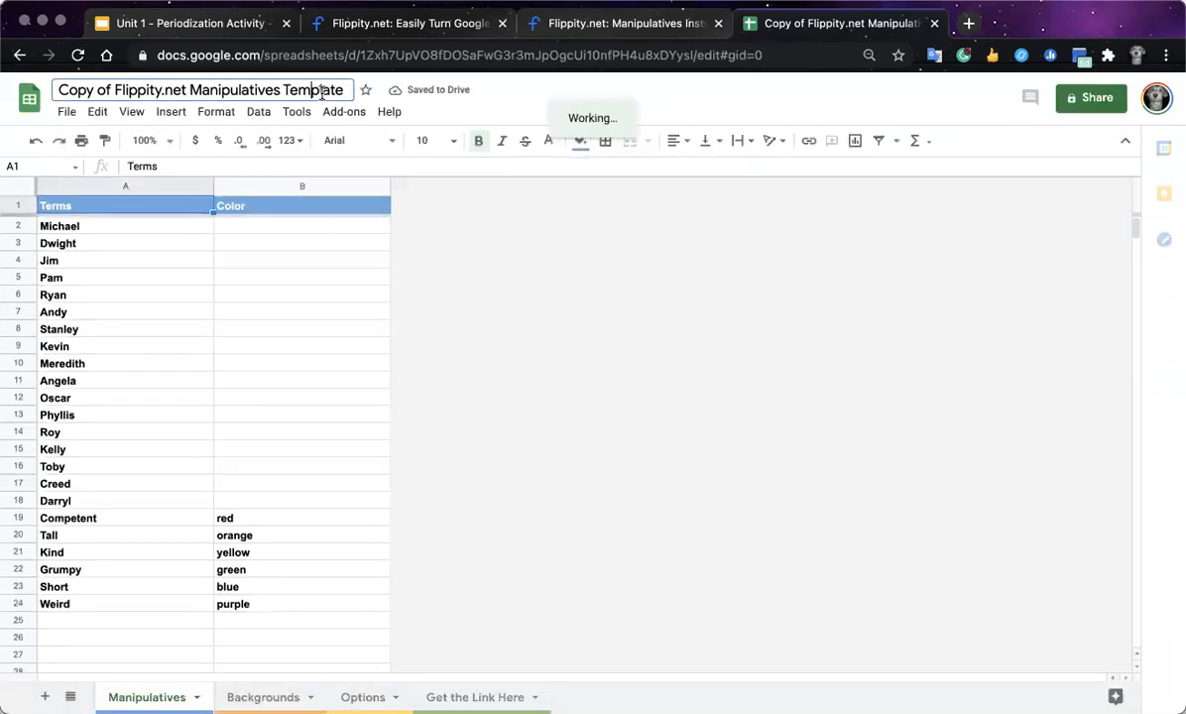
double_click(321, 91)
triple_click(321, 91)
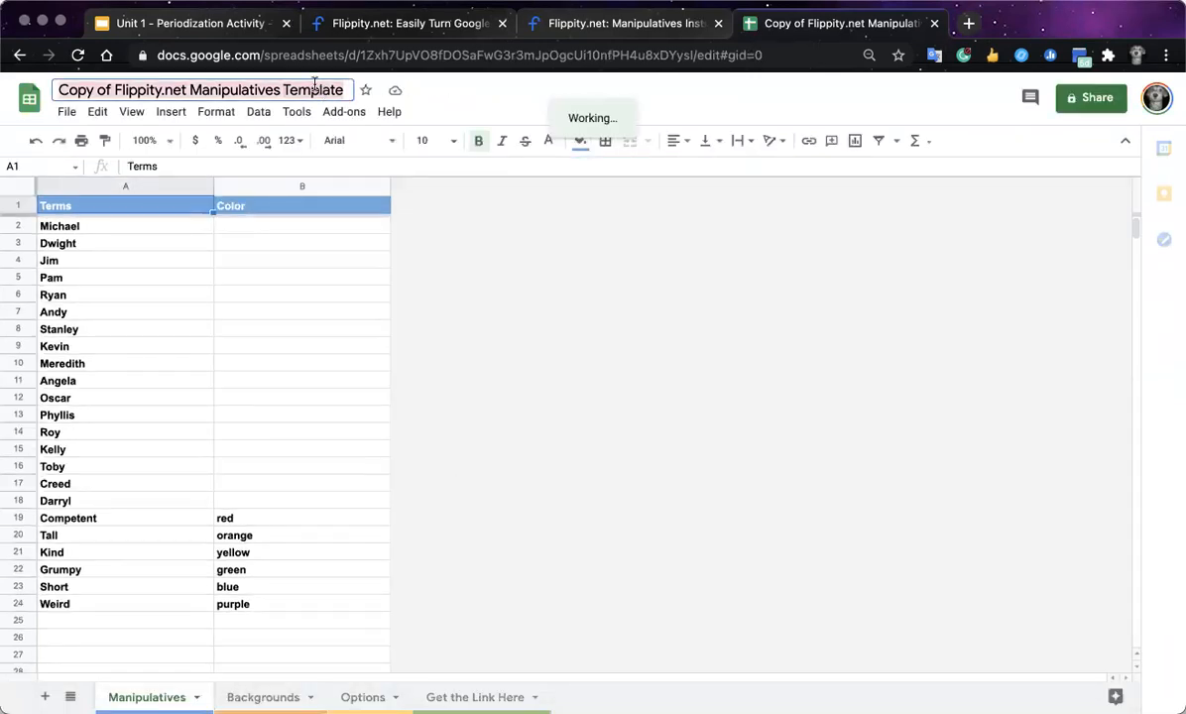
text(Periodiz)
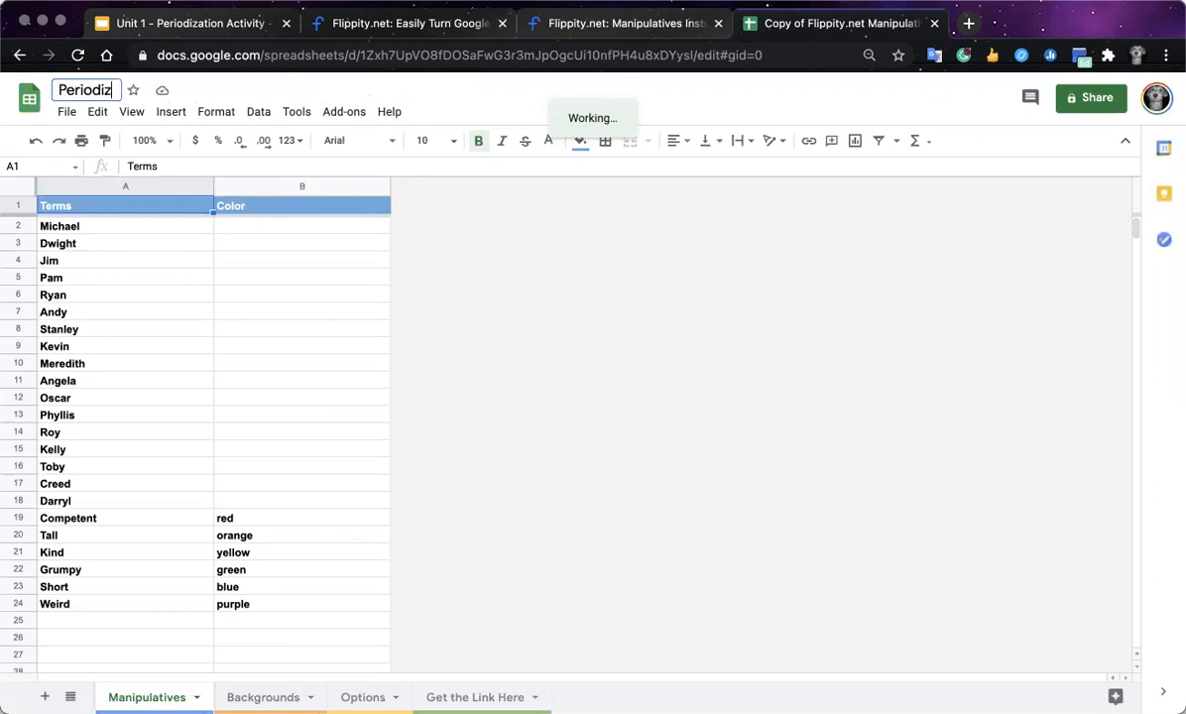
text(ation Activity)
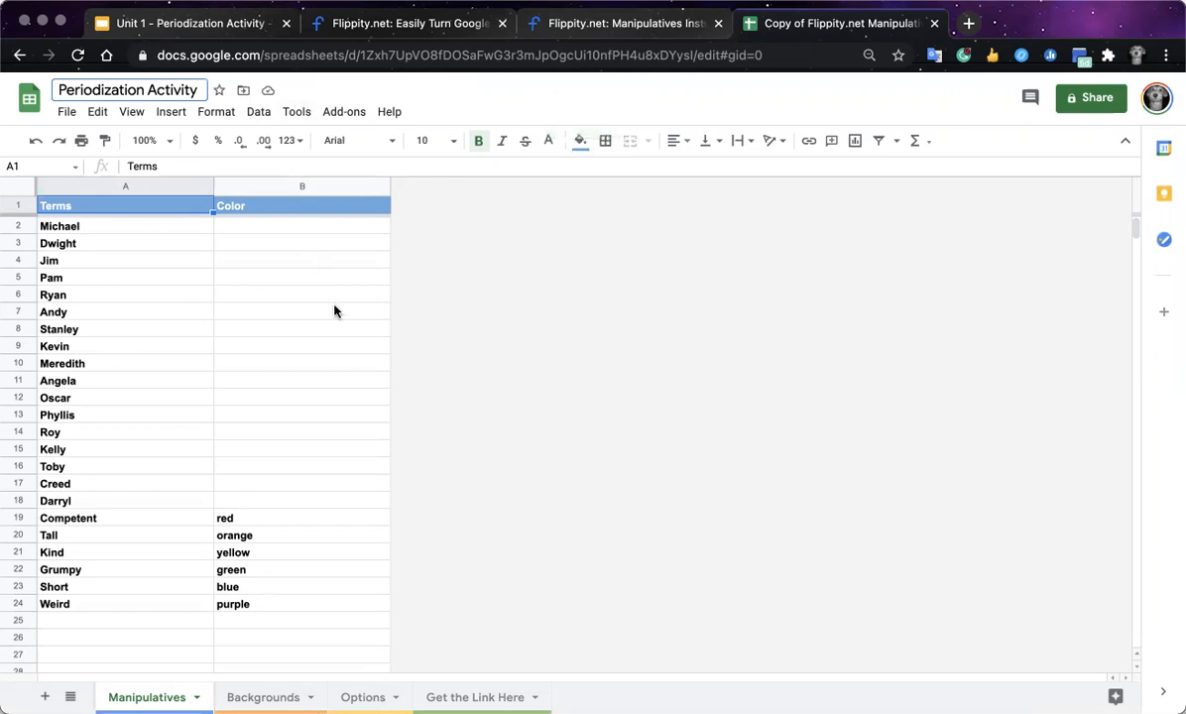
Clear all the sample terms from A2:A24 on the Manipulatives sheet
click(74, 601)
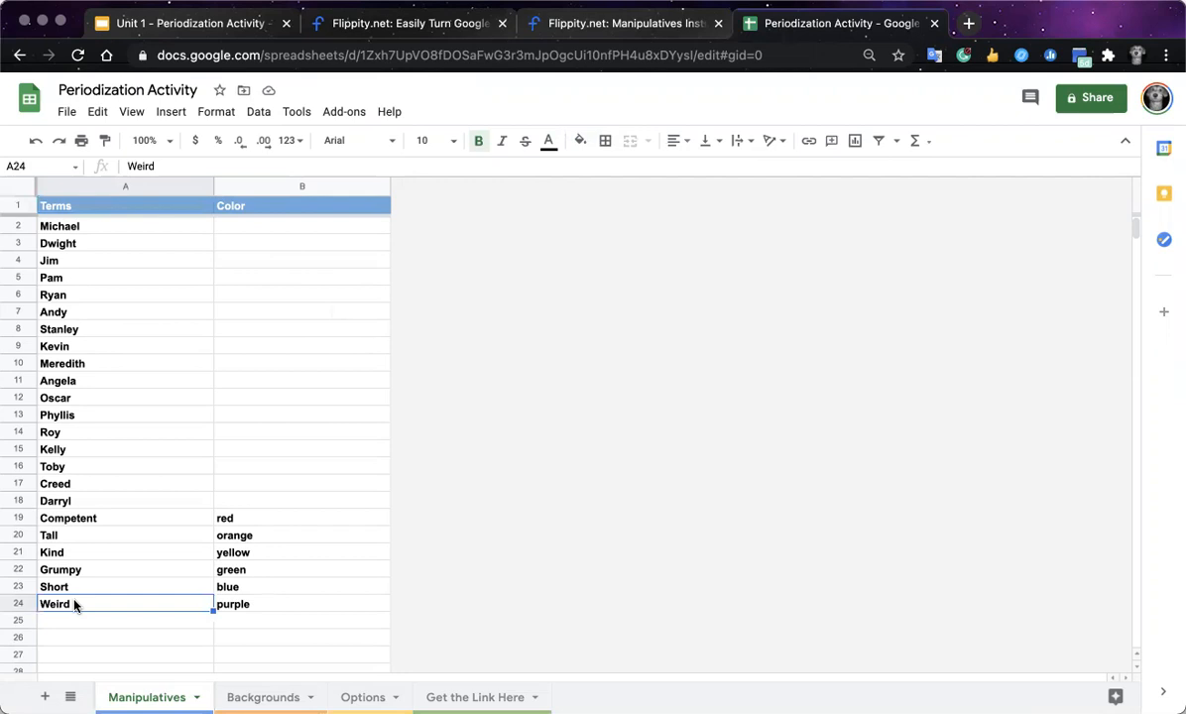
shift+click(76, 228)
key(Delete)
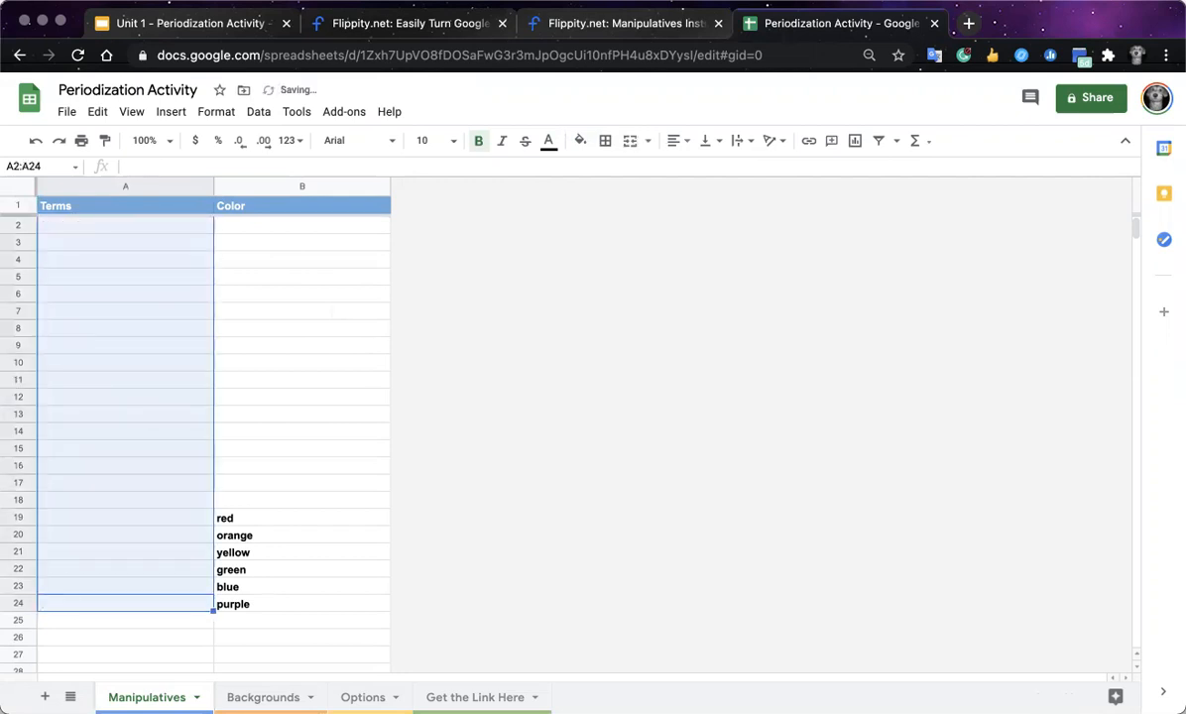
Enter the terms "The Protestant Reformation" in A2 and "Columbian Exchange" in A3
click(73, 229)
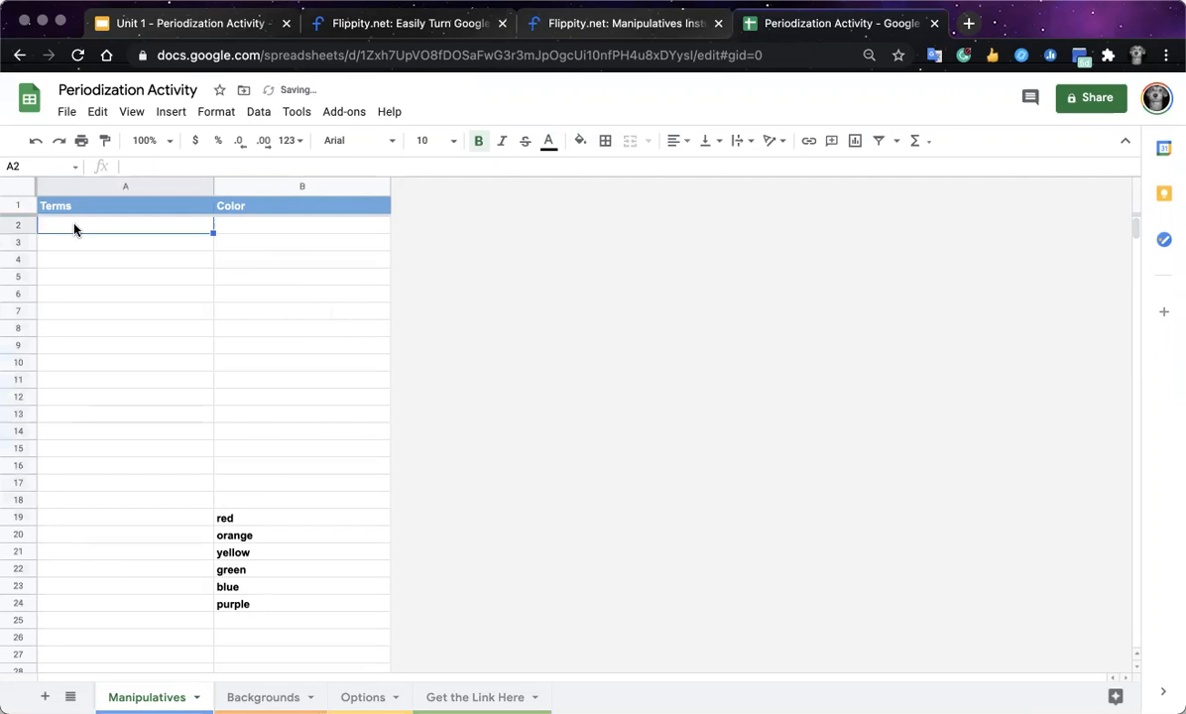
text(The)
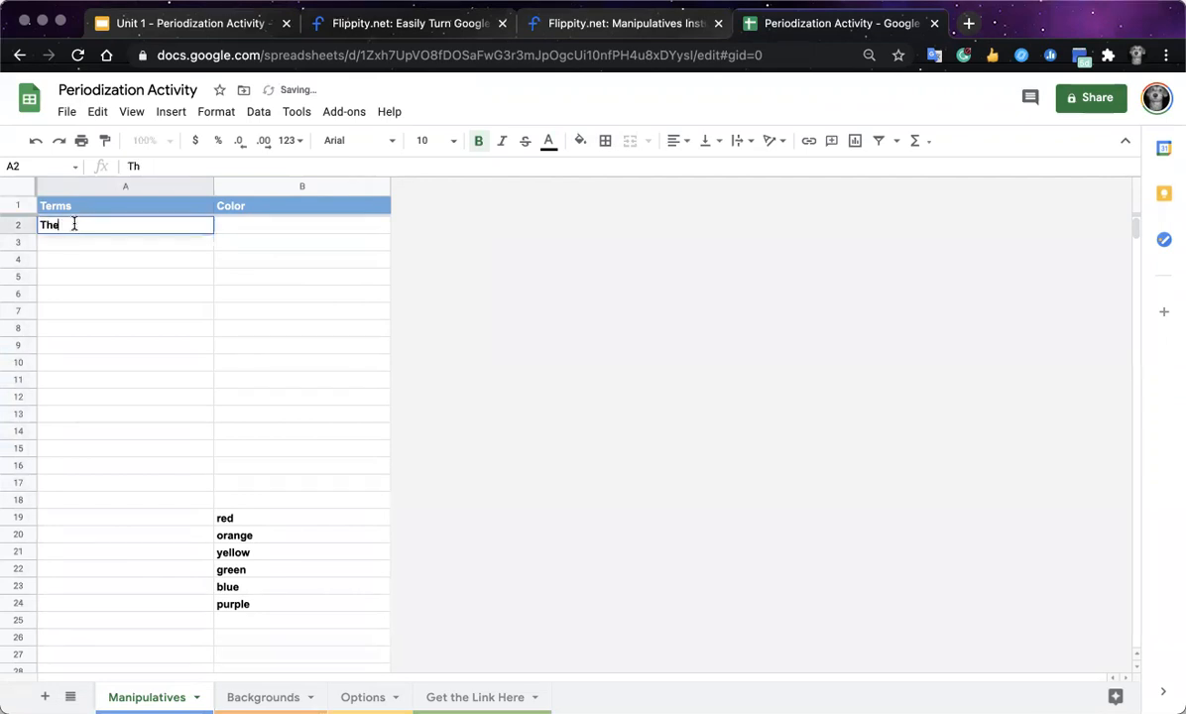
text( Protestan)
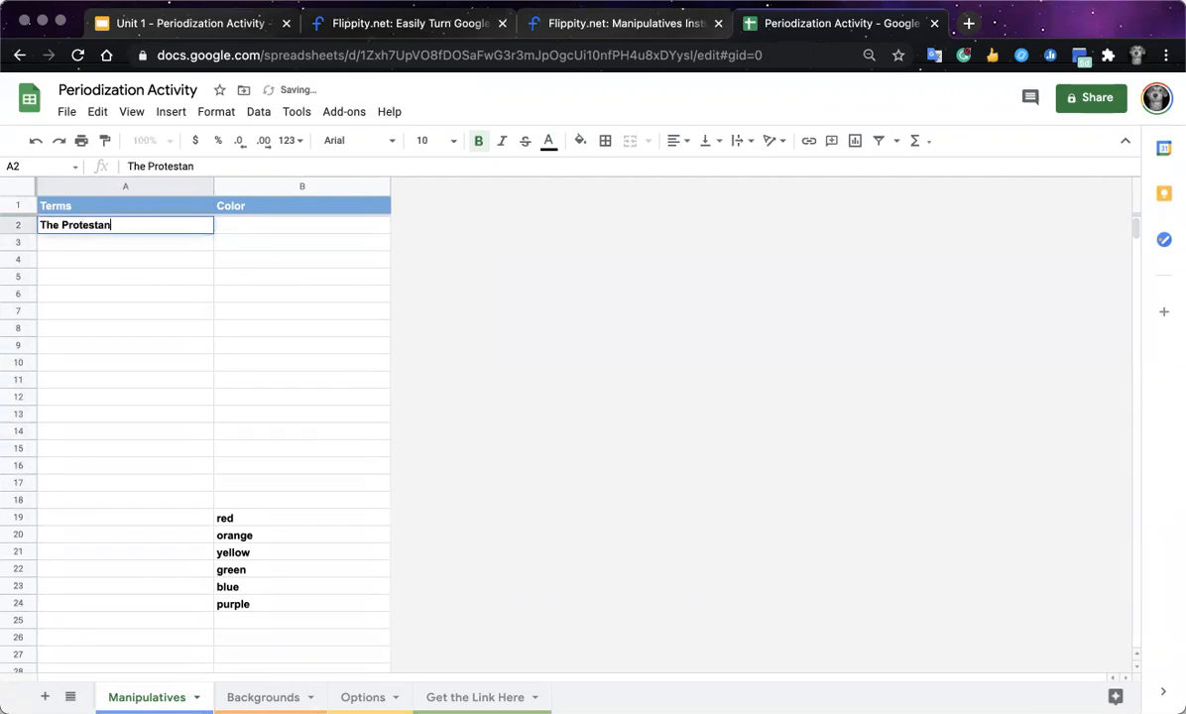
text(t Reformation)
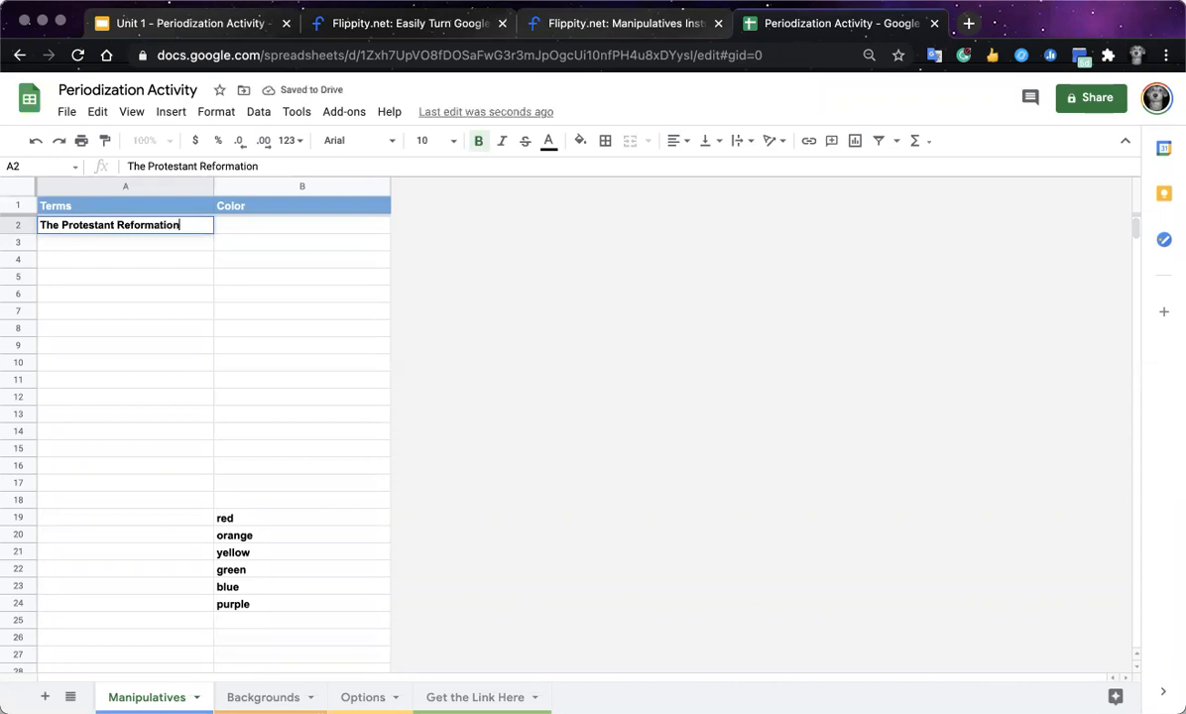
click(54, 247)
text(Columbian Excha)
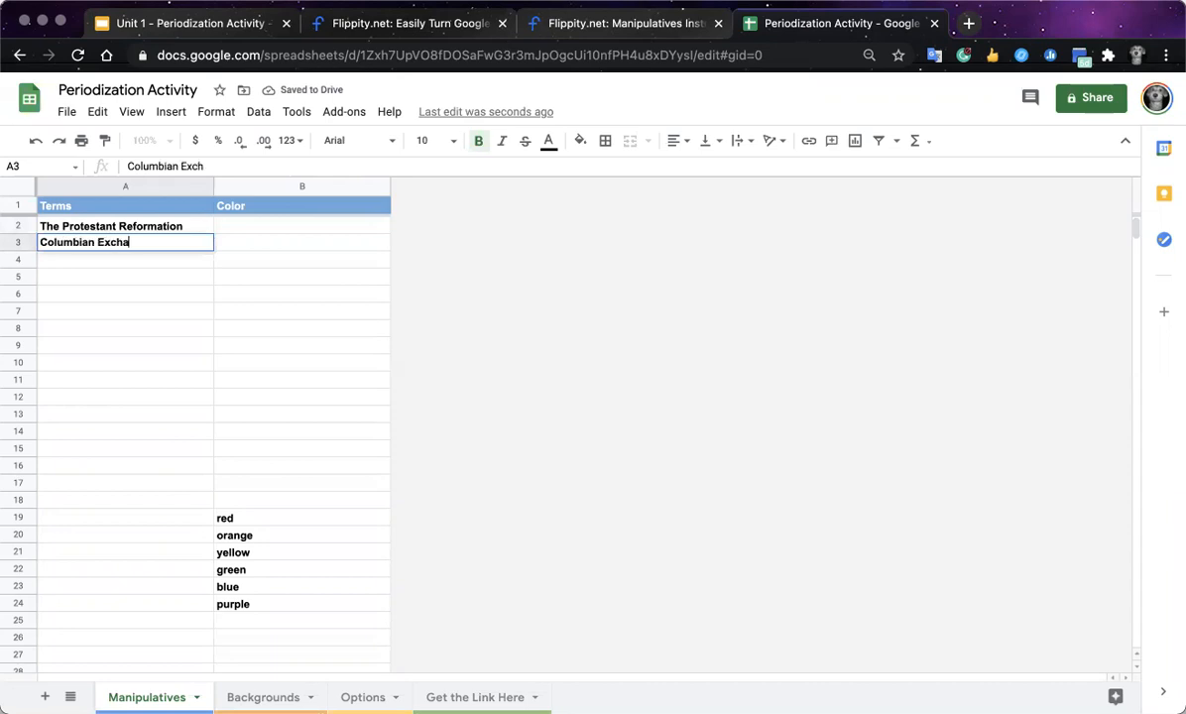
text(nge)
Add the terms "The Renaissance" in A4 and "Age of Exploration" in A5
click(52, 261)
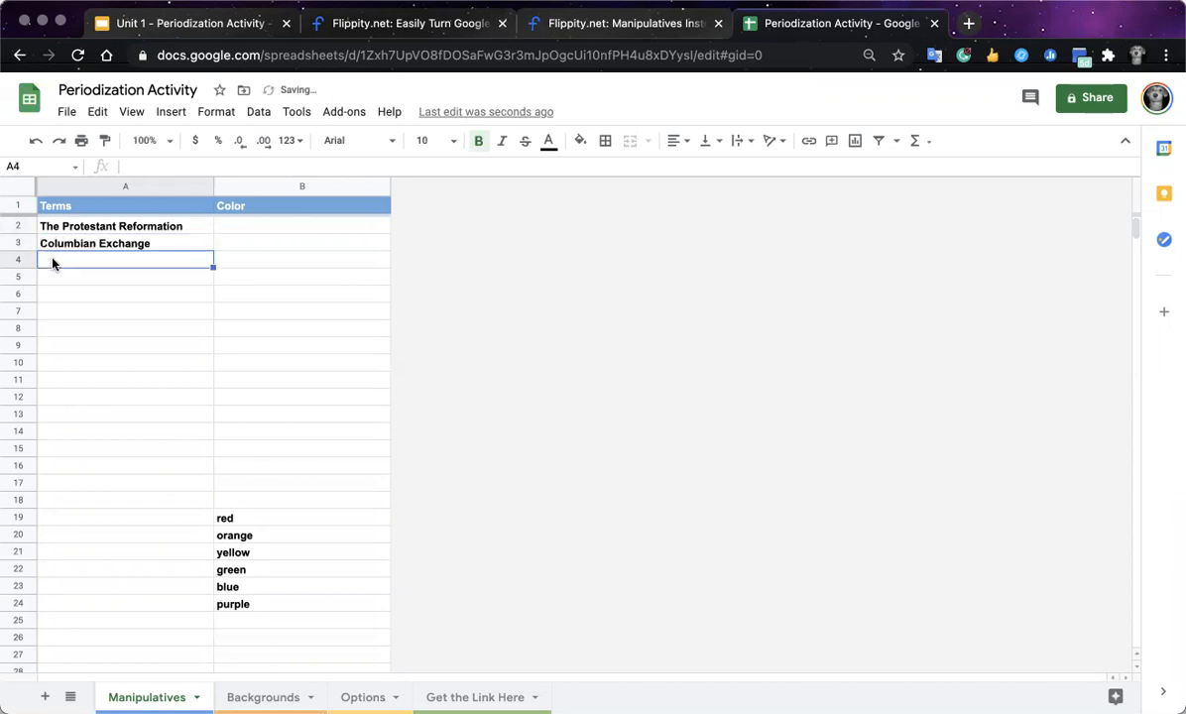
text(The R)
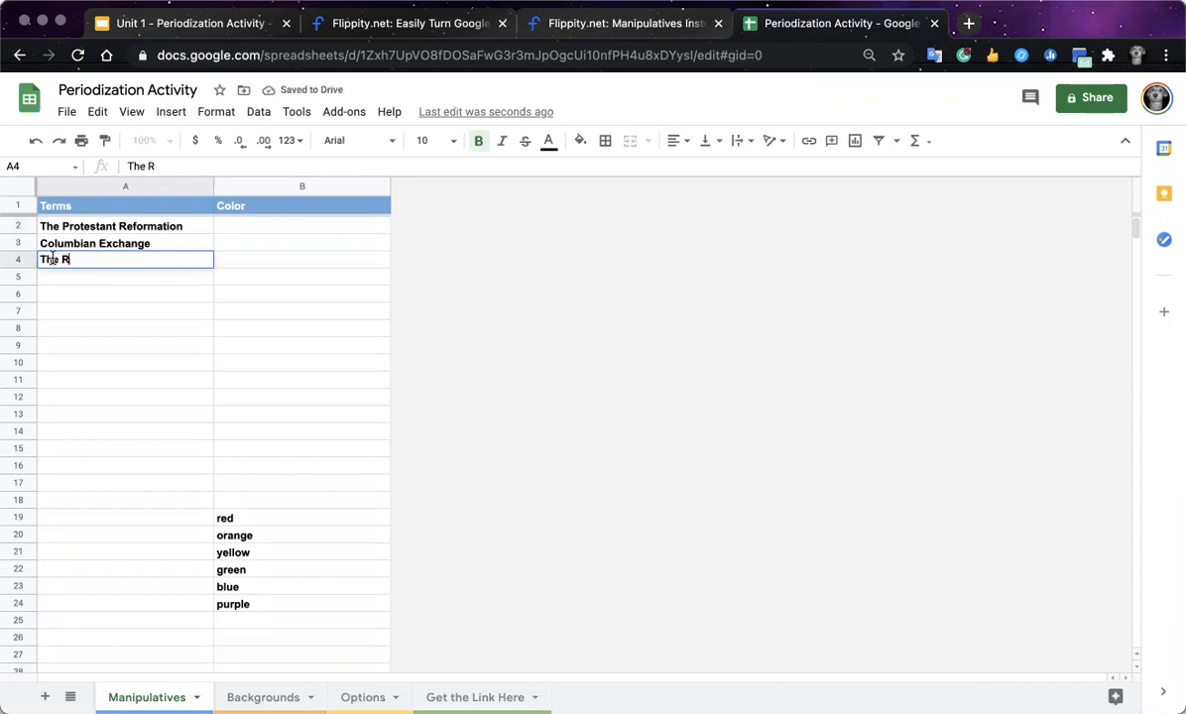
text(enaissance)
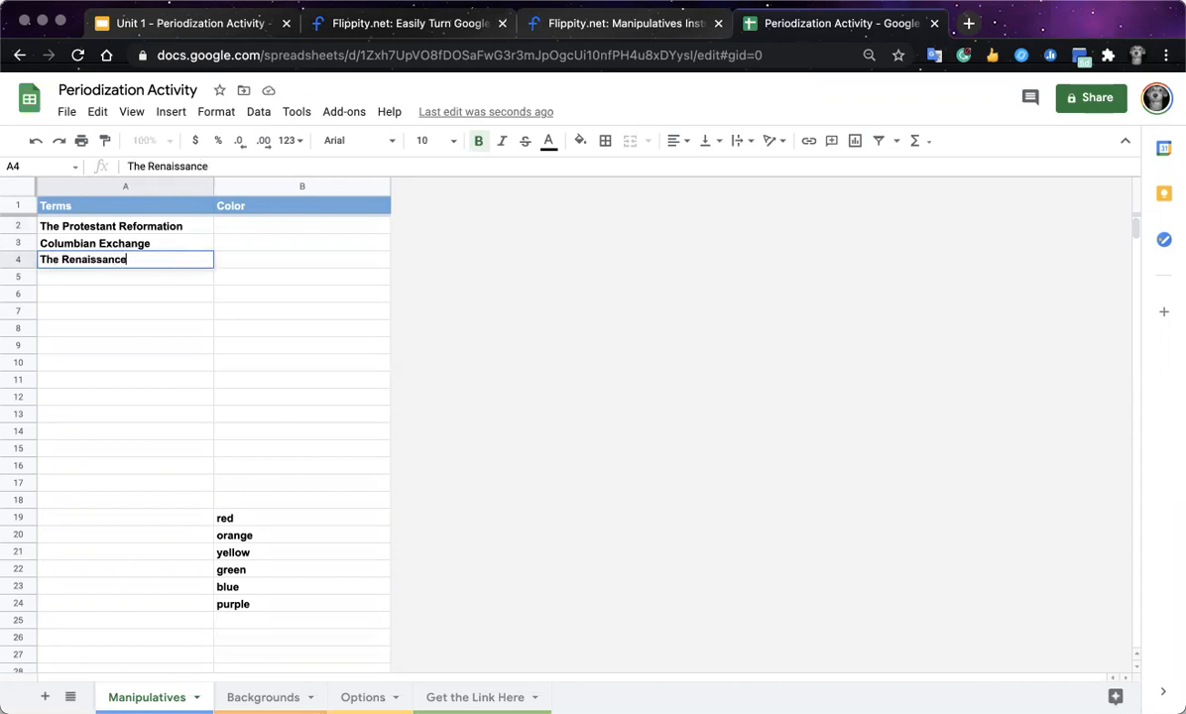
click(52, 282)
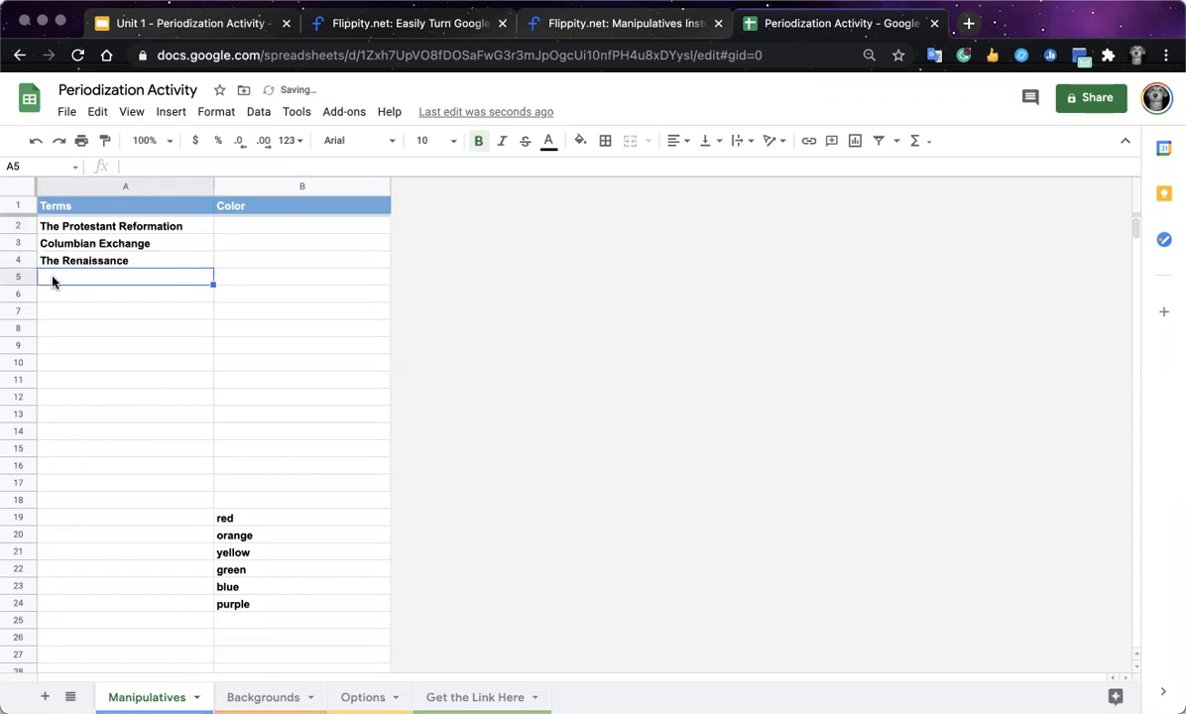
text(Age of Exploration)
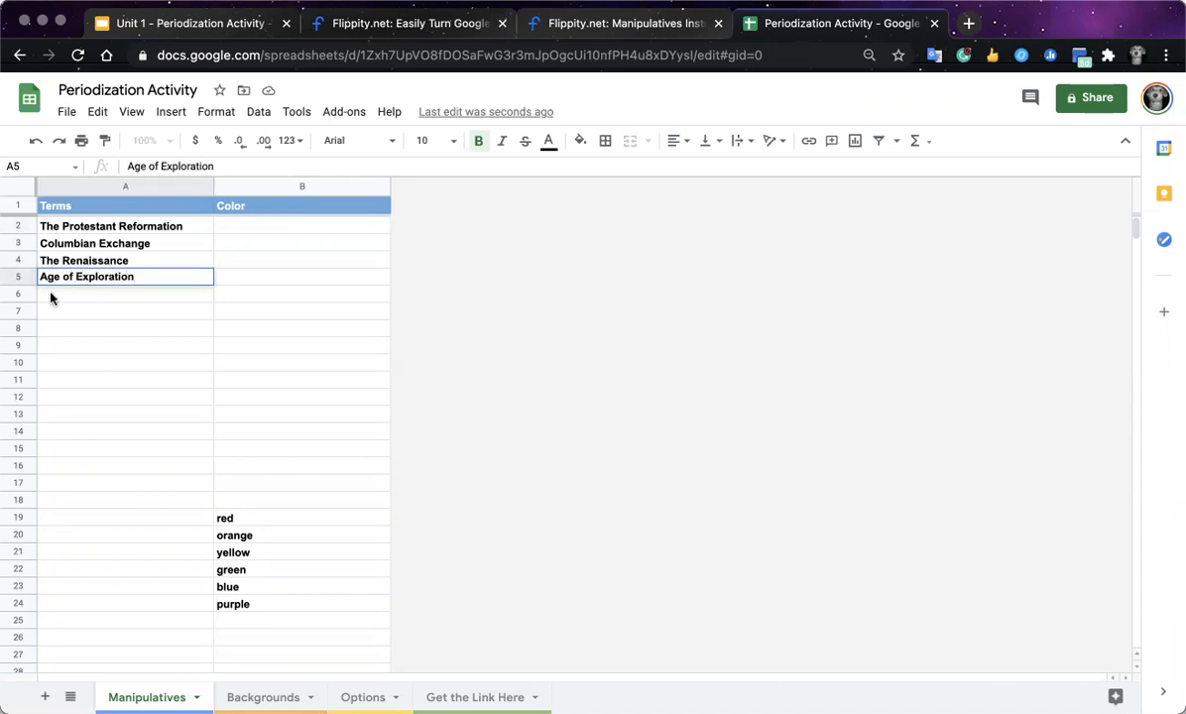
Add the term "The Scientific Revolution" in A6, and clear the purple colour entry in B24
key(Return)
text(The Sce)
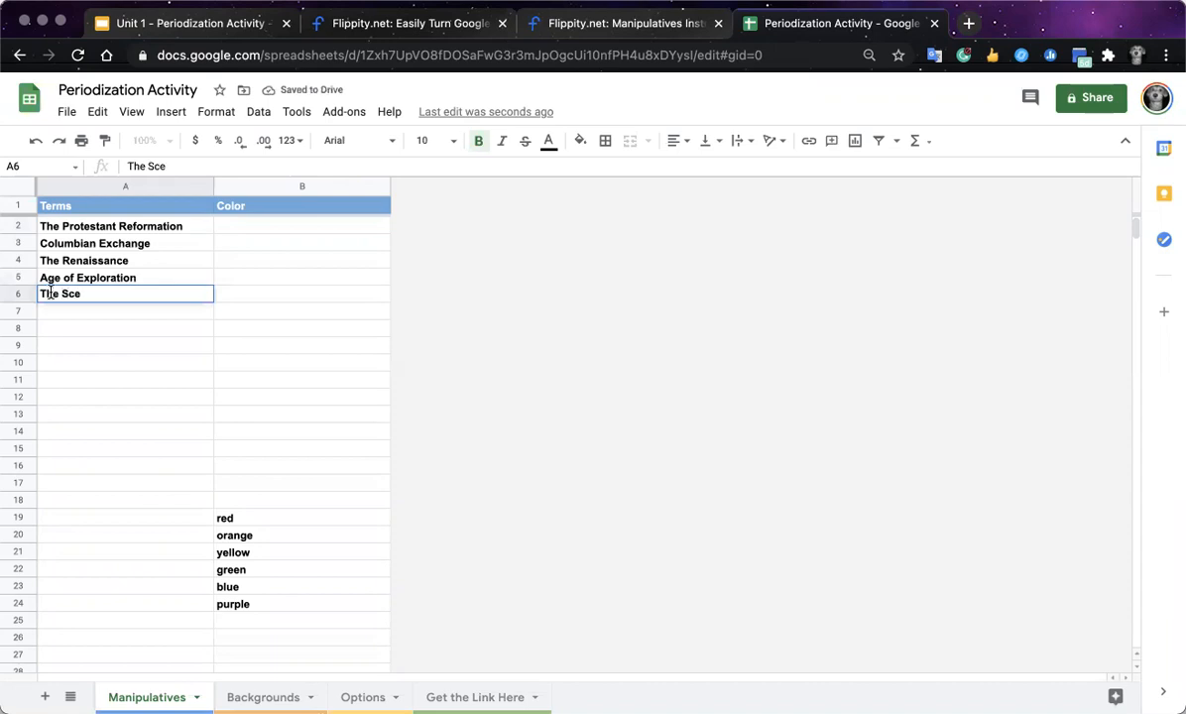
key(BackSpace)
text(ientif)
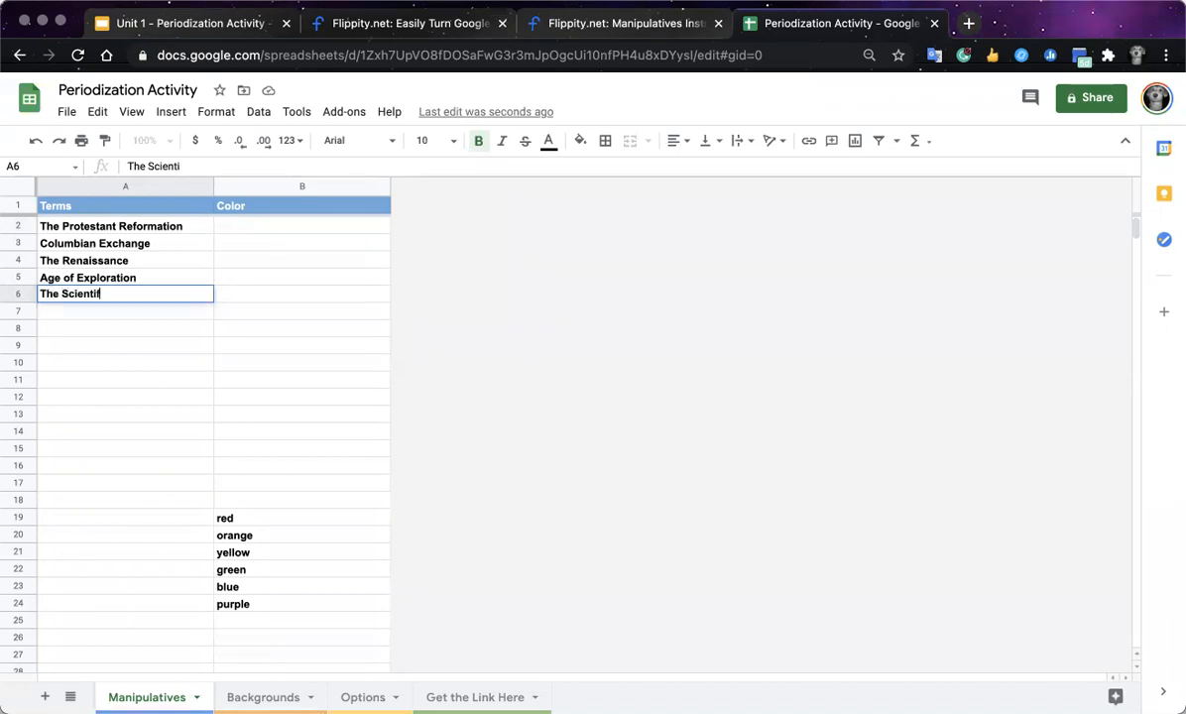
text(ic Revolution)
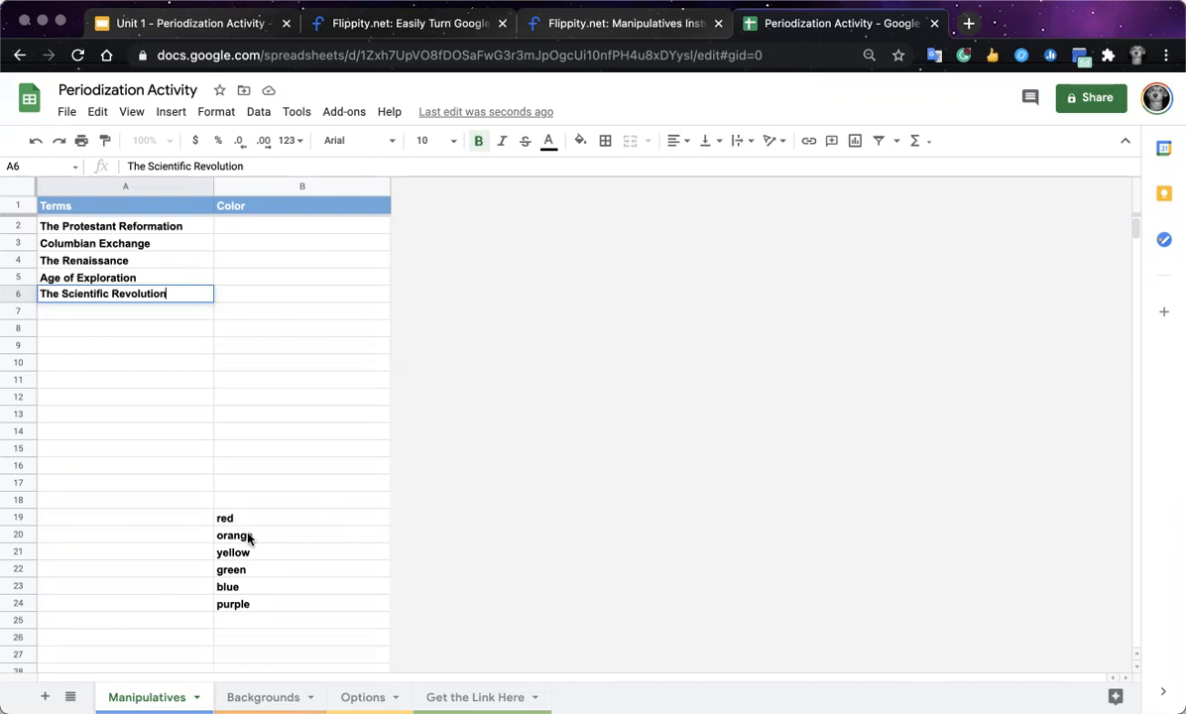
click(254, 607)
key(Delete)
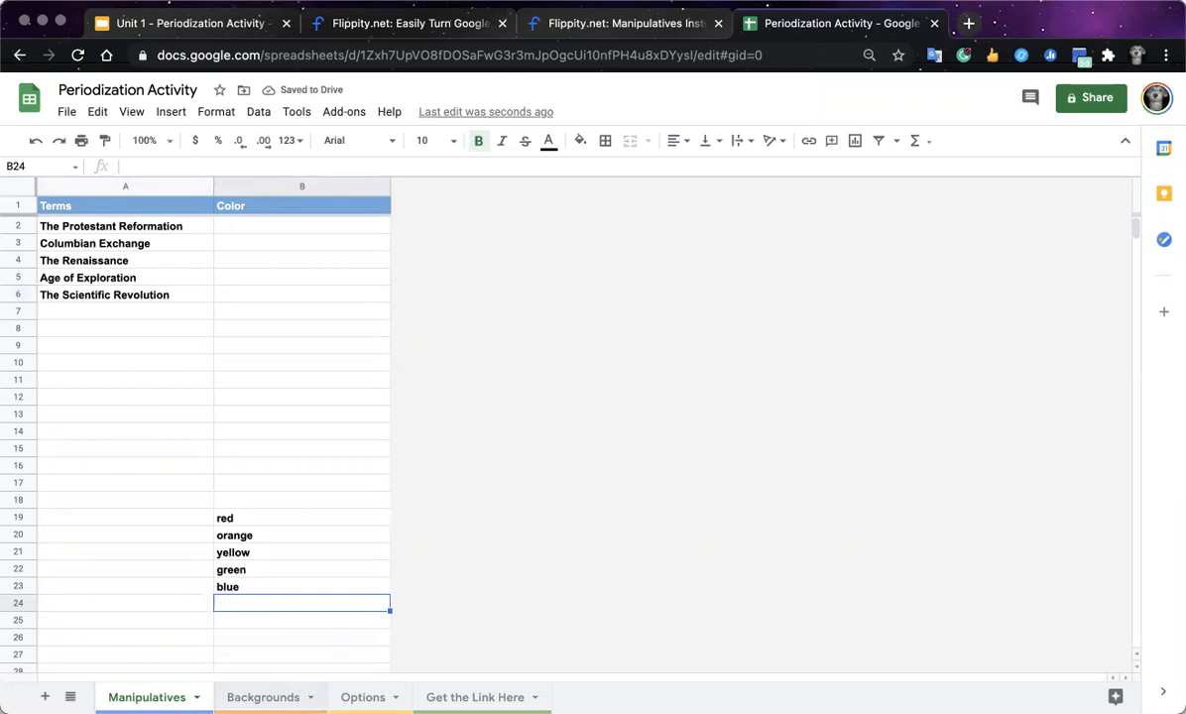
Delete rows 2 to 15 on the Backgrounds sheet, keeping only the World background
click(262, 697)
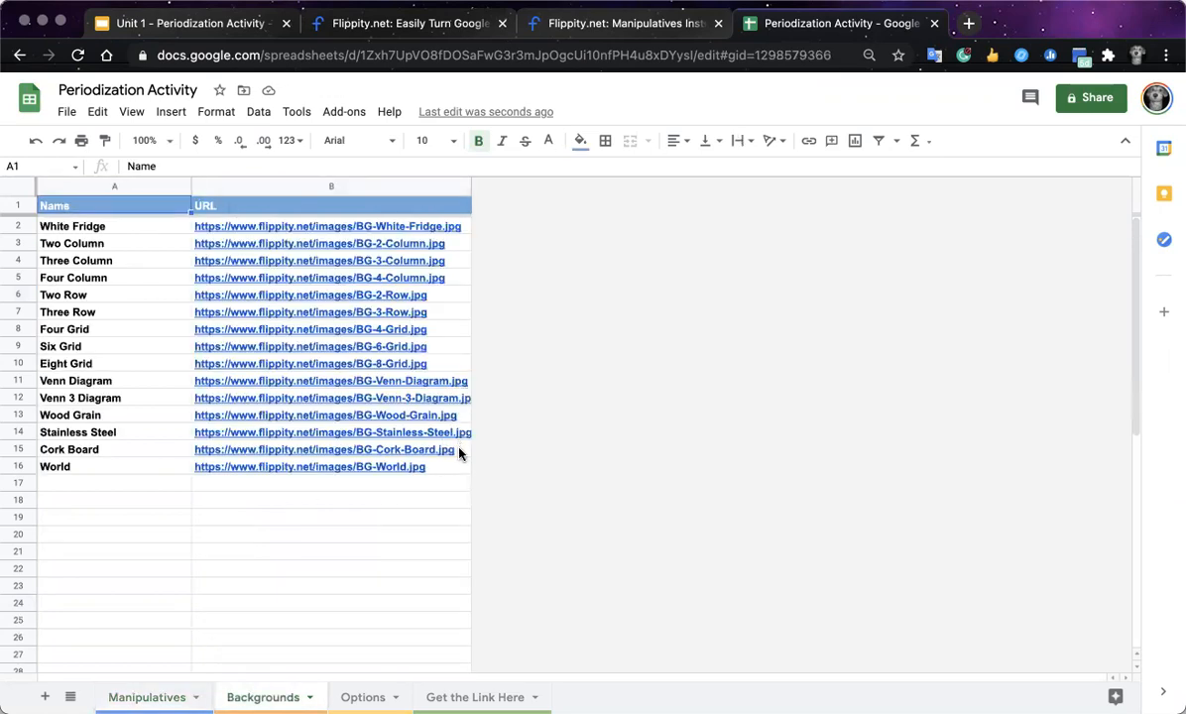
mouse_move(459, 453)
drag(459, 453, 62, 232)
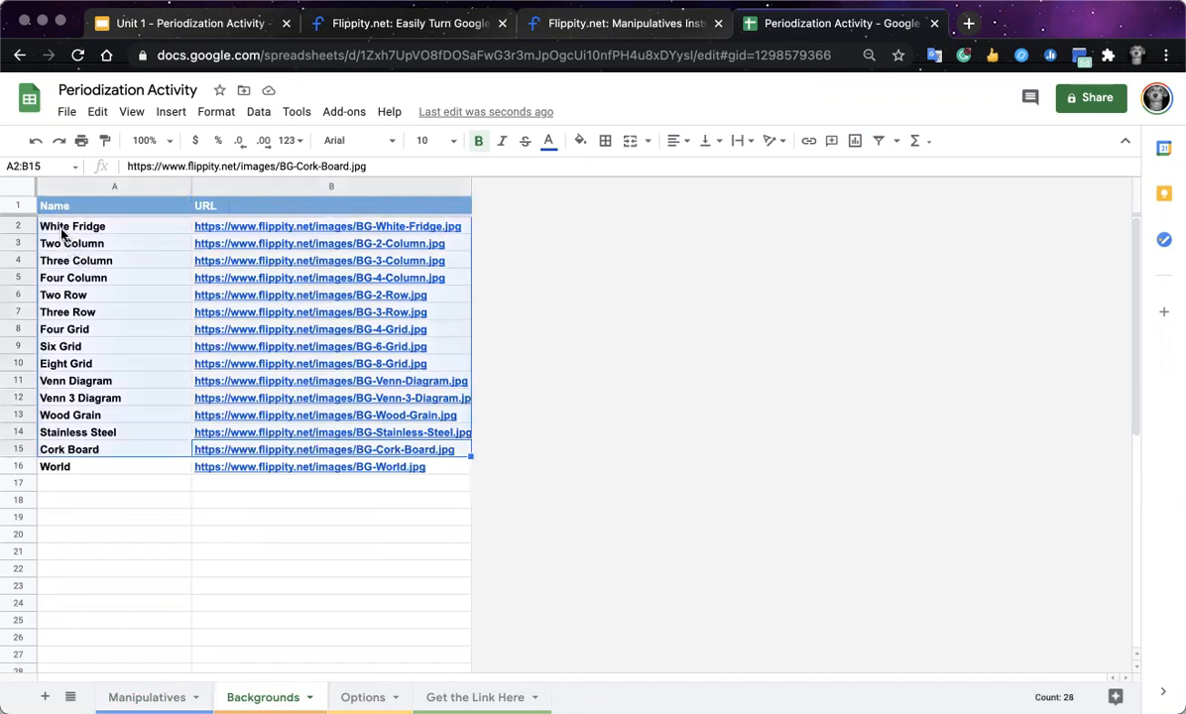
right_click(62, 232)
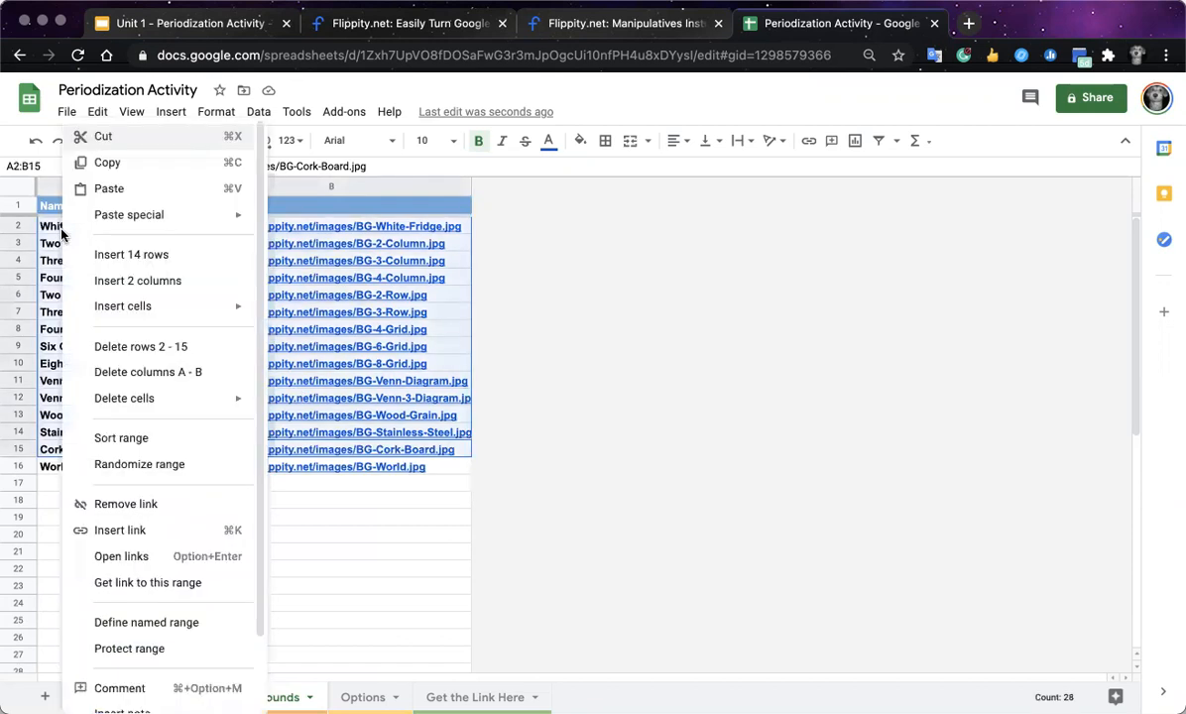
click(151, 347)
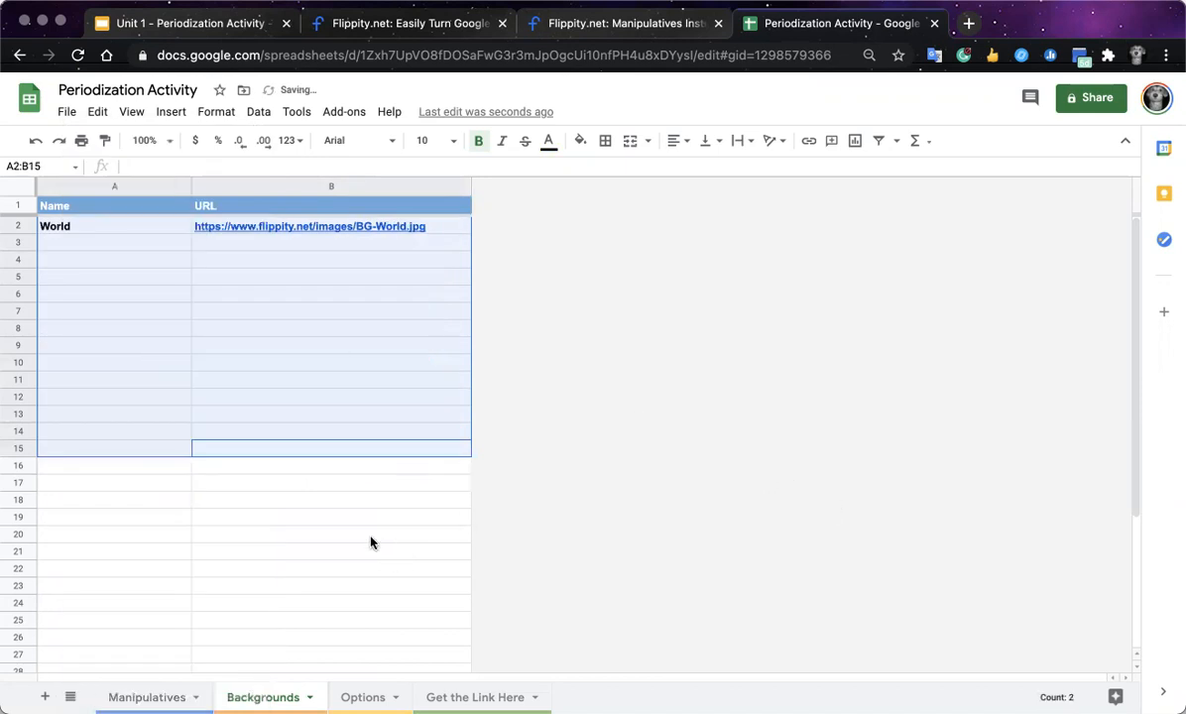
click(369, 535)
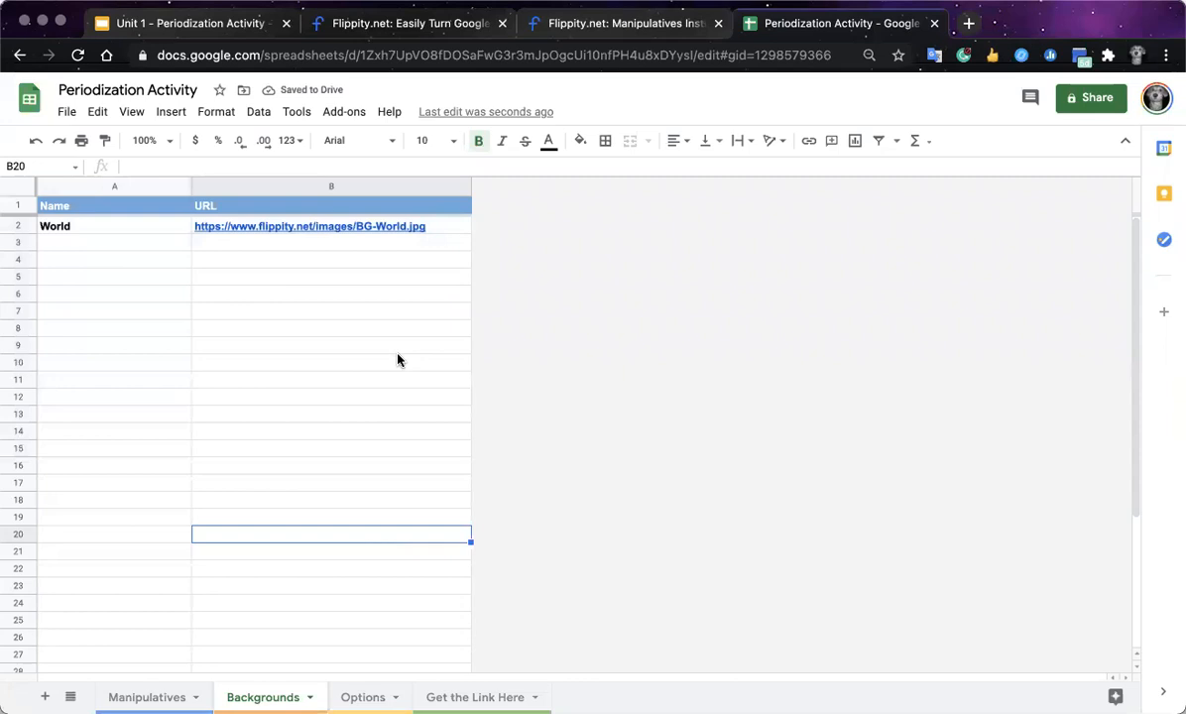
Check the empty name and URL cells below the World background, and open the Options sheet
click(141, 248)
click(207, 248)
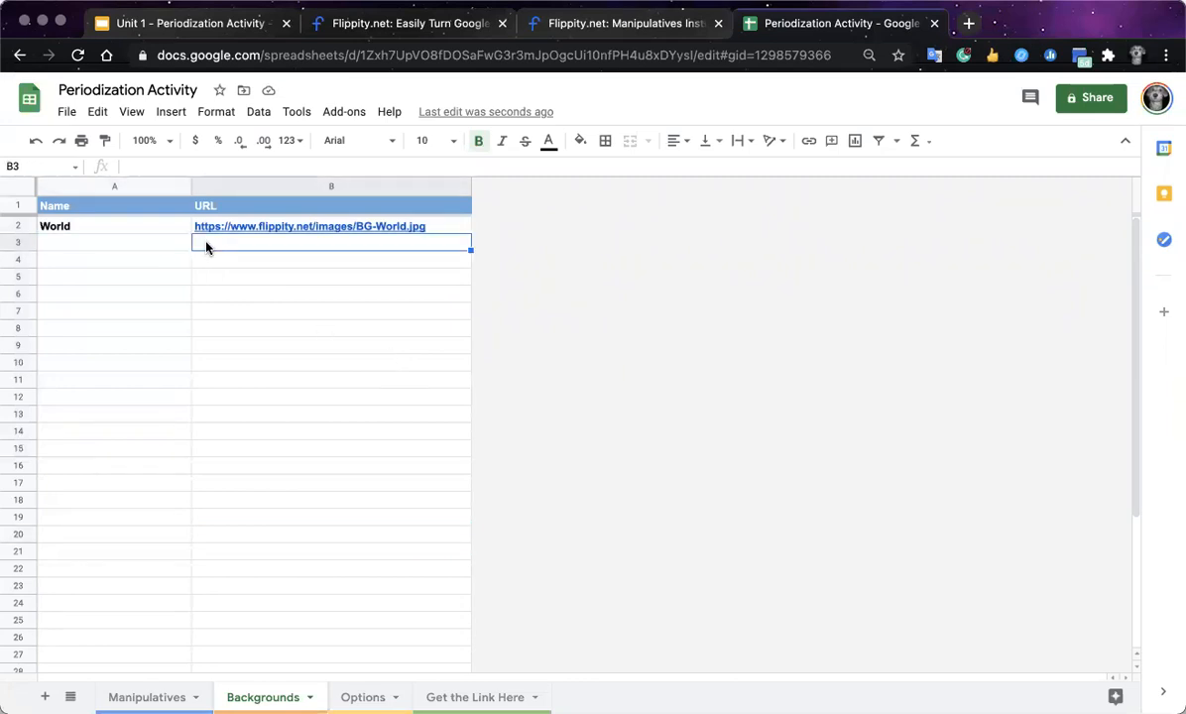
click(378, 695)
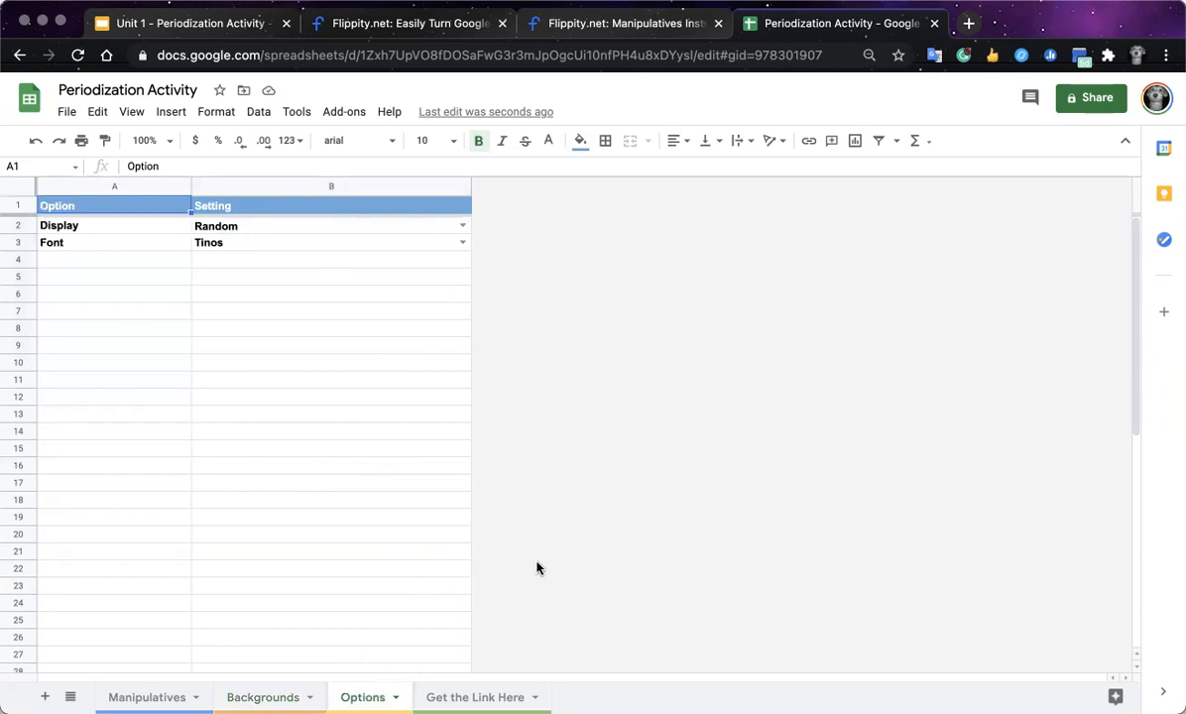
Publish the entire spreadsheet to the web as a web page, starting from the Get the Link Here sheet
click(475, 697)
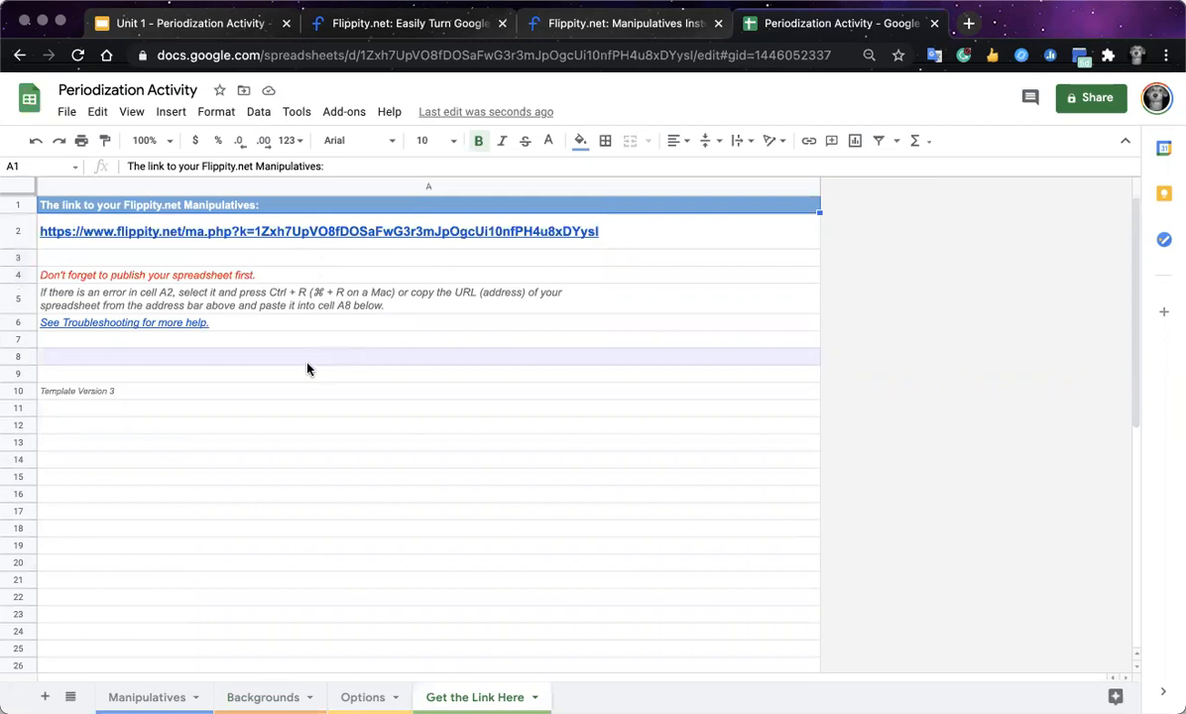
click(70, 114)
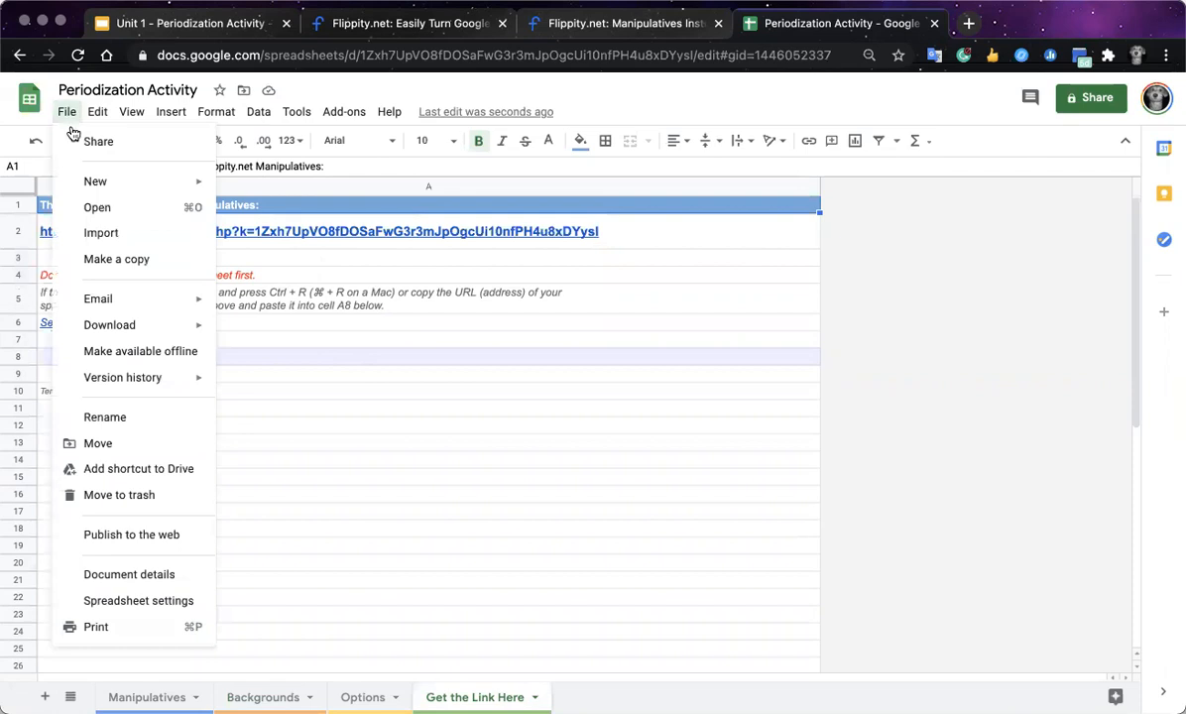
click(129, 537)
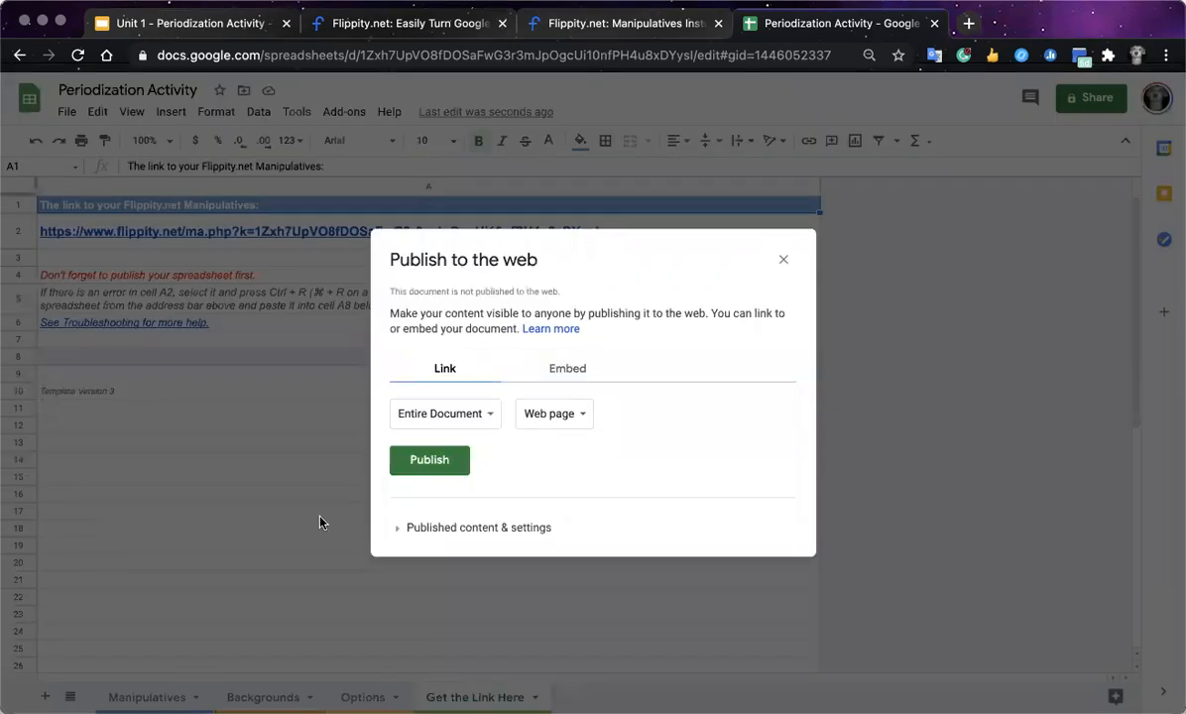
click(441, 461)
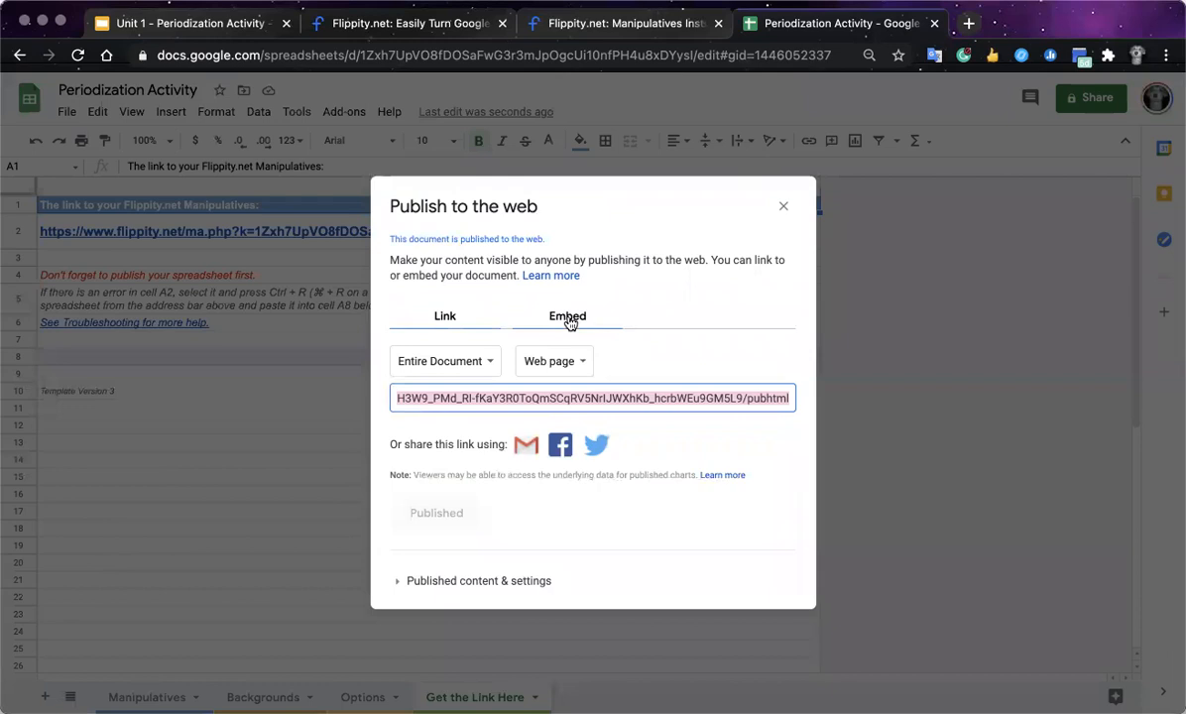
click(609, 397)
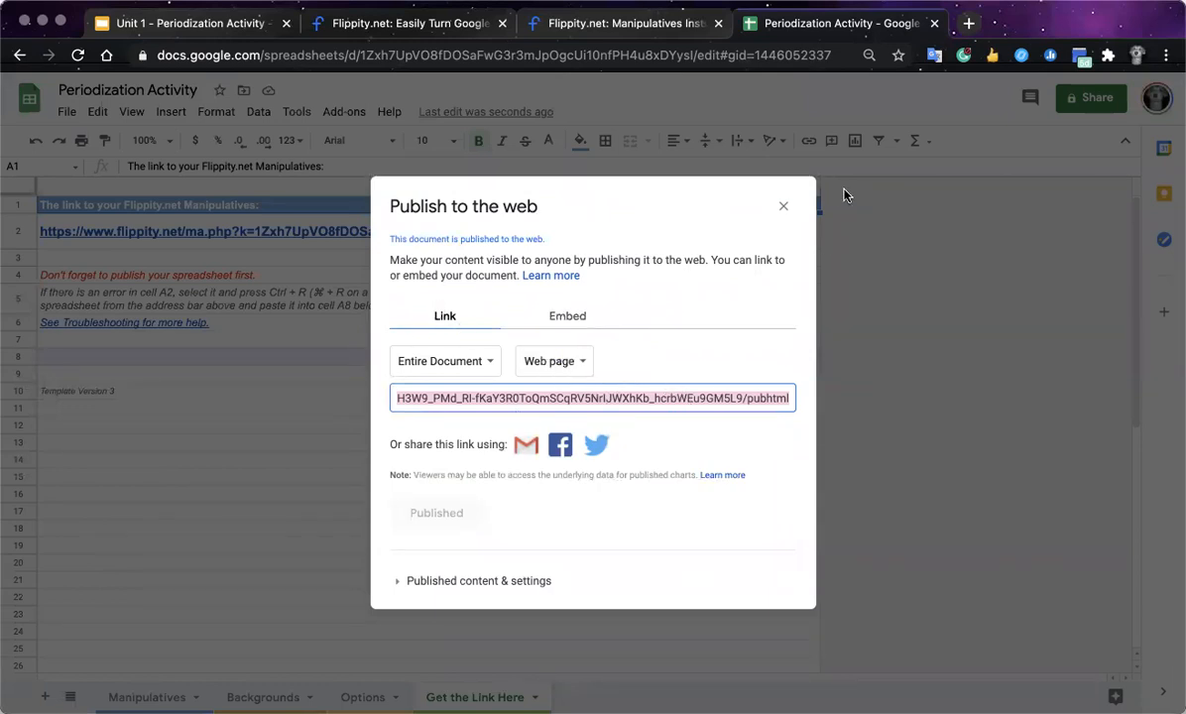
click(782, 206)
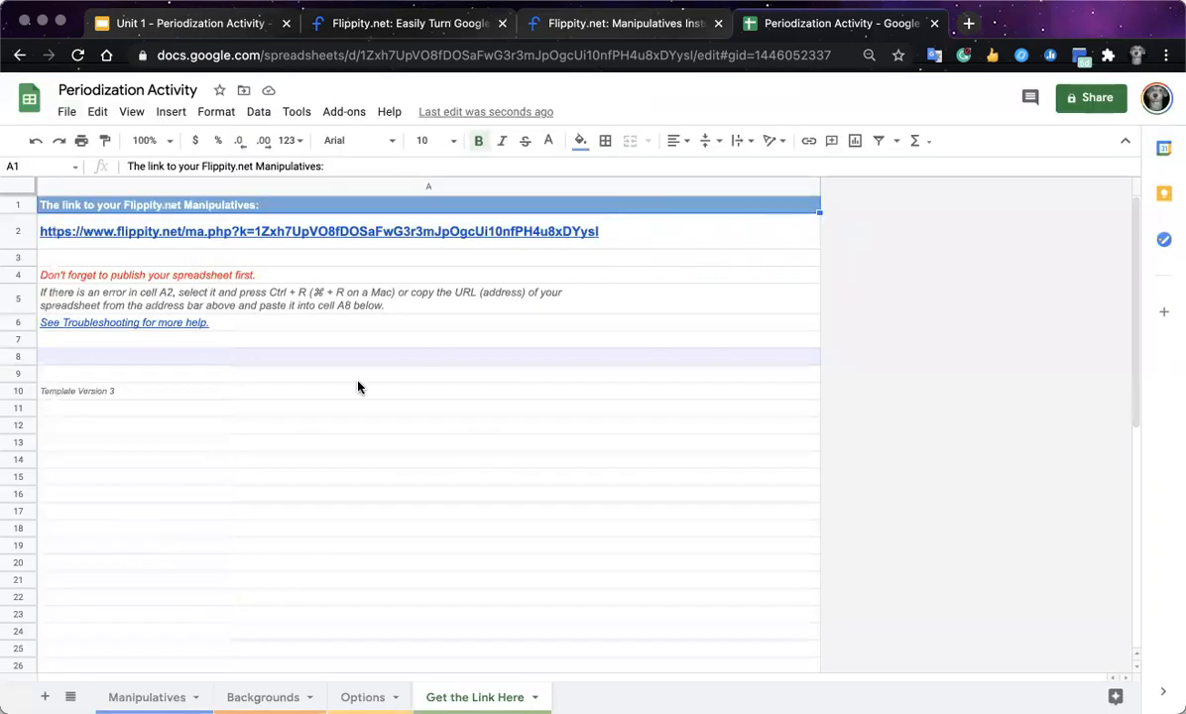
Open the activity from the Flippity link in A2 and test moving the Scientific Revolution, Columbian Exchange and Protestant Reformation labels around the map
click(355, 234)
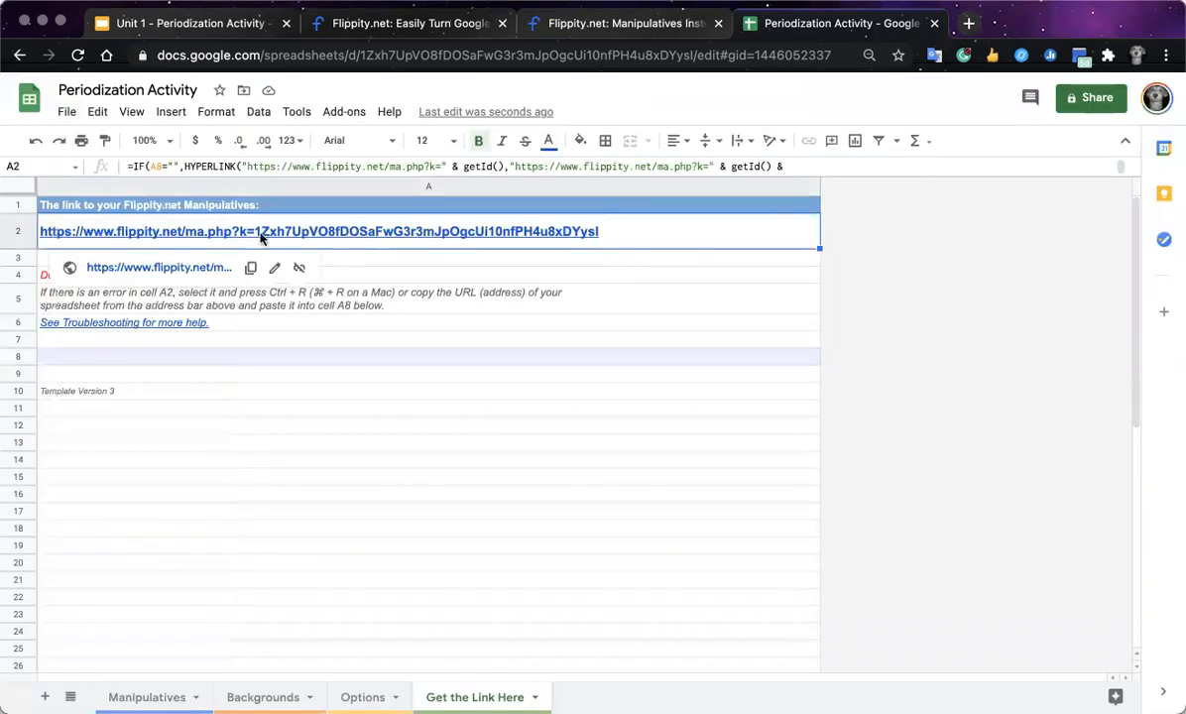
click(155, 270)
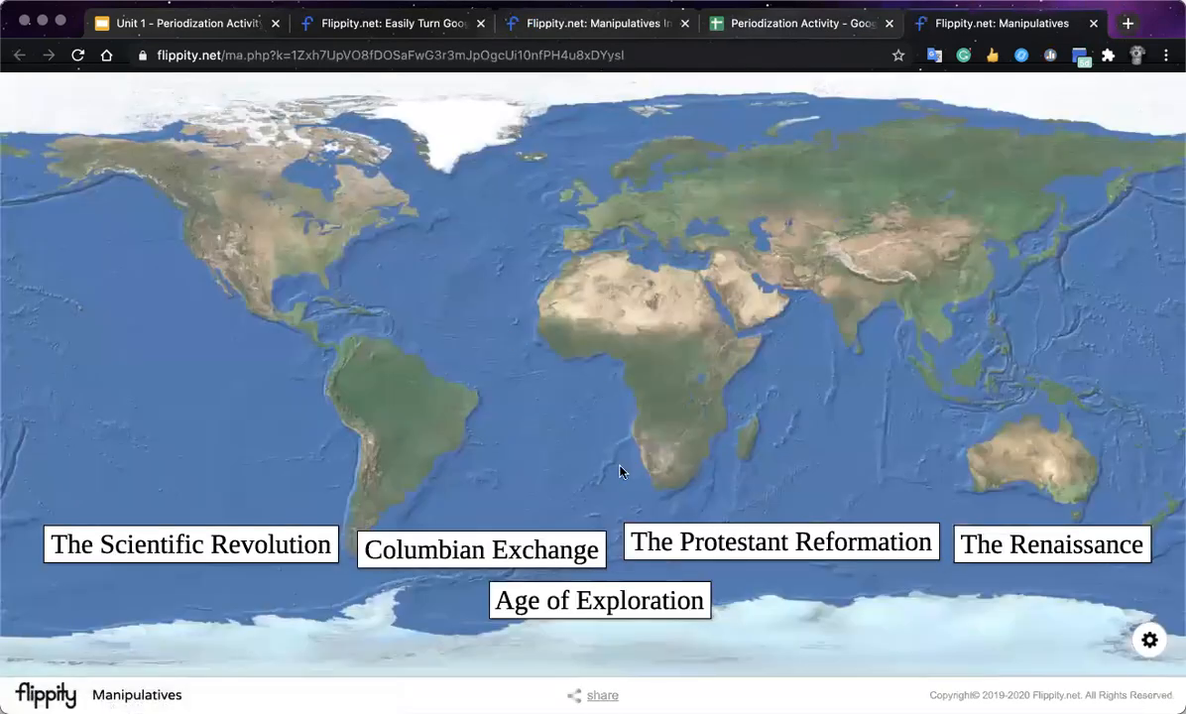
drag(268, 544, 511, 221)
drag(490, 542, 841, 189)
drag(867, 536, 536, 364)
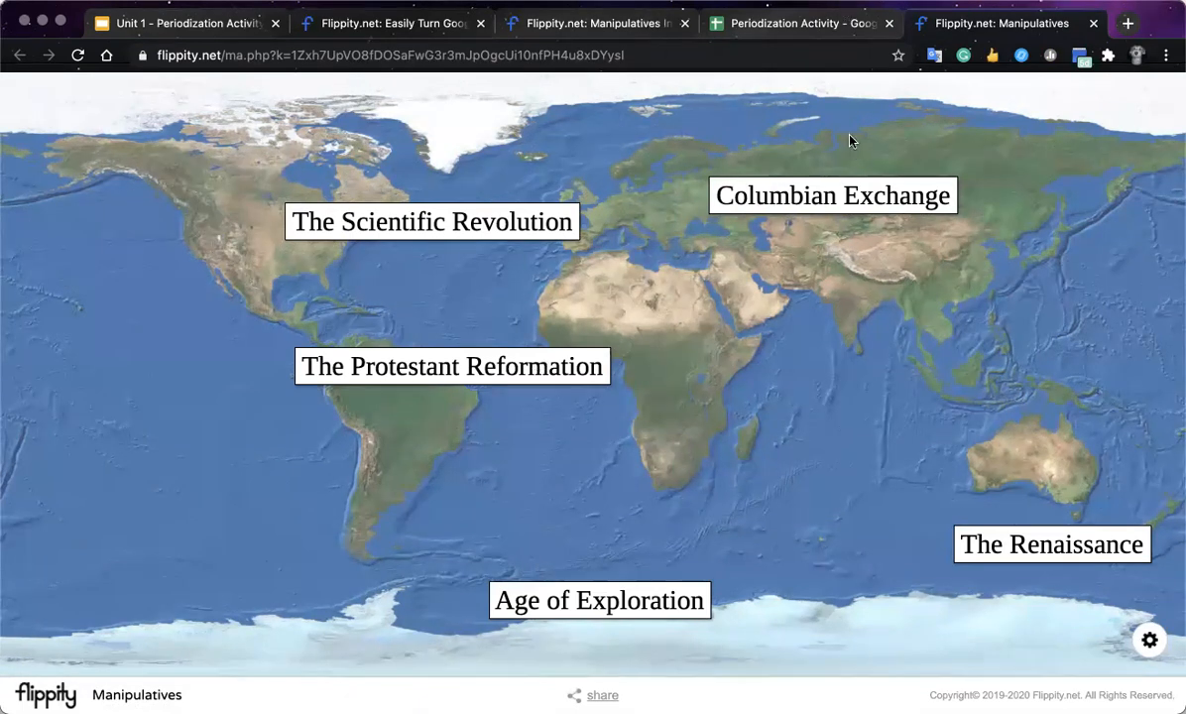
drag(836, 196, 910, 386)
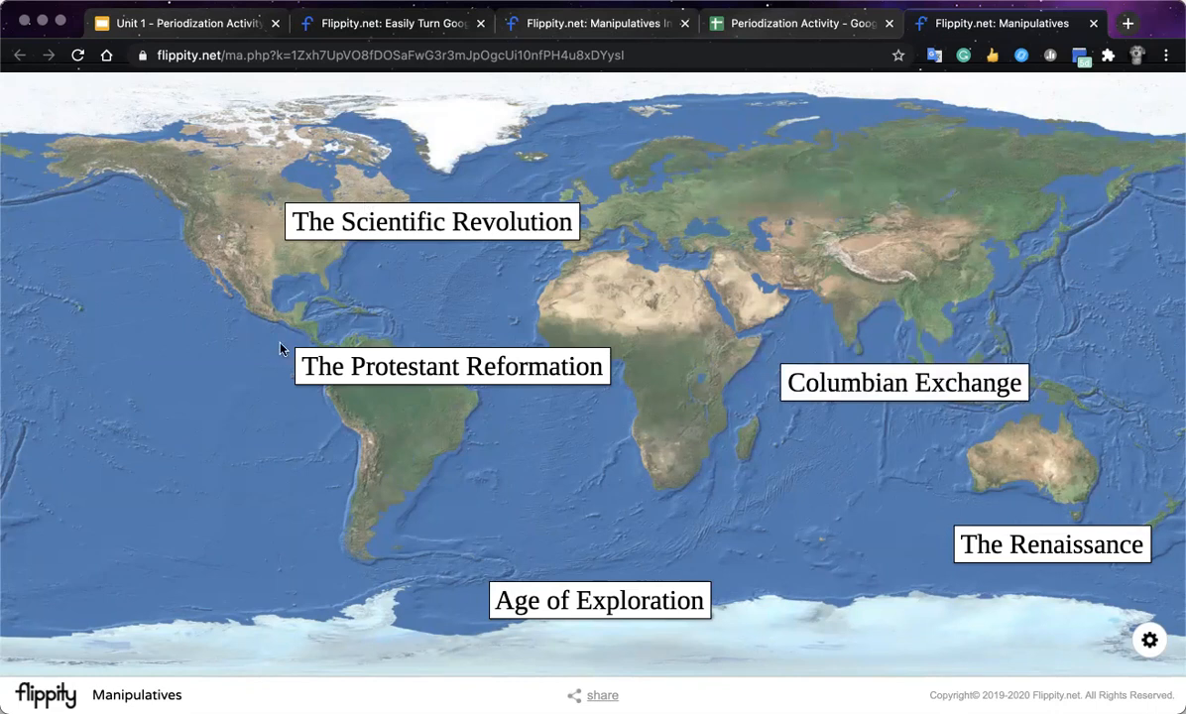
Add the ordering labels "1st", "2nd", "3rd", "4th" and "5th" in A7 to A11 of the Manipulatives sheet
click(784, 22)
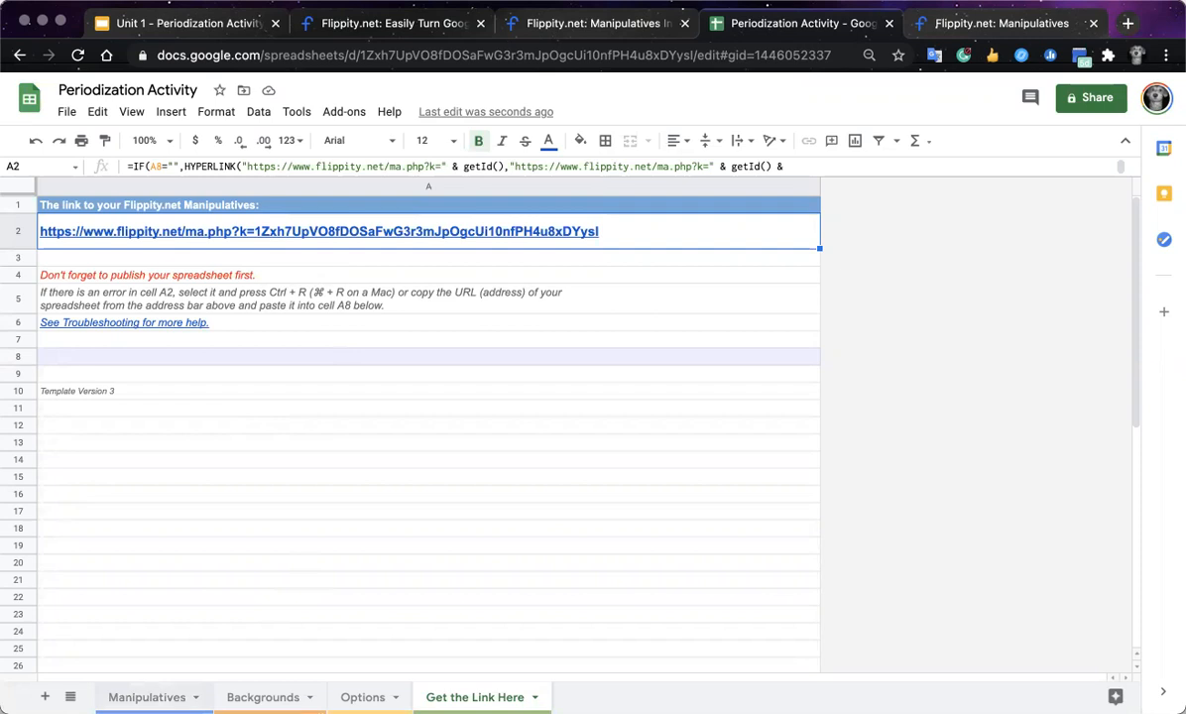
click(147, 697)
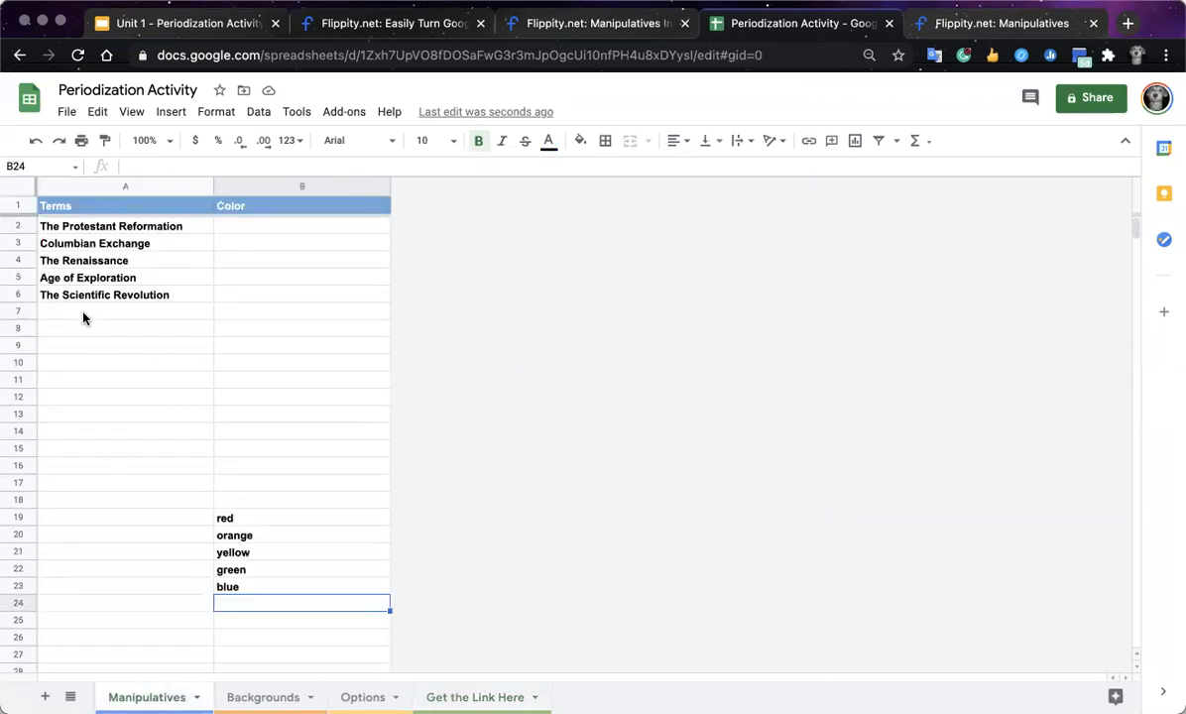
click(83, 313)
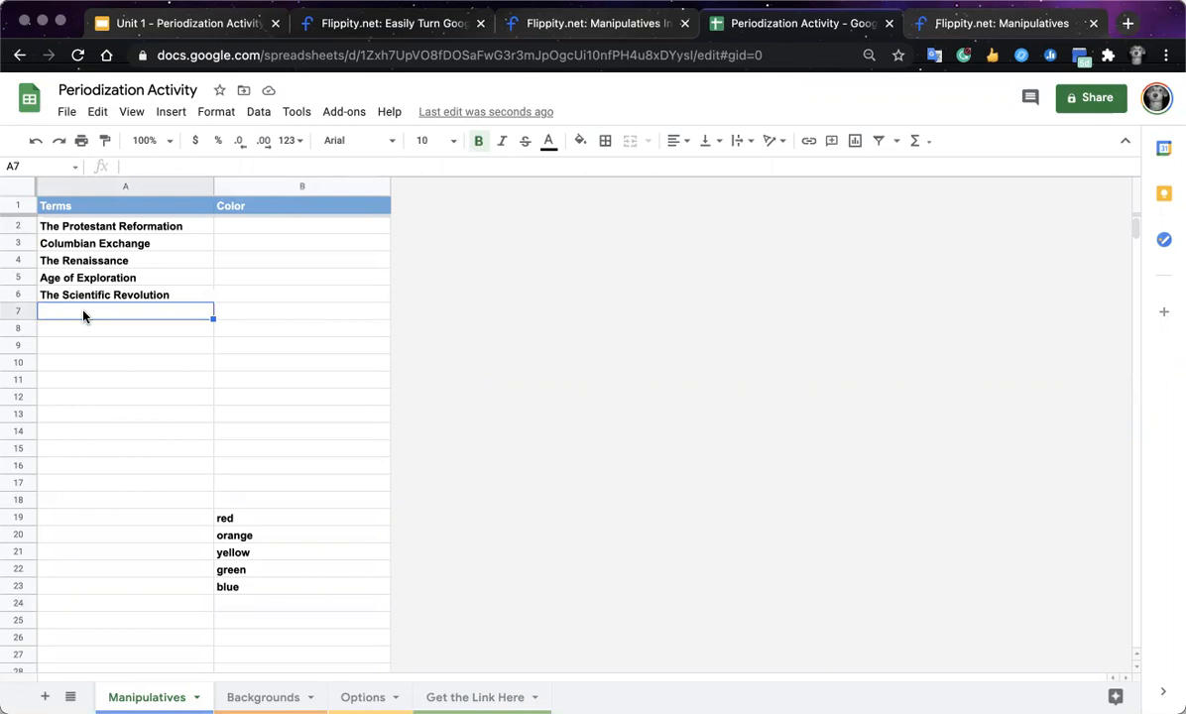
text(1st)
click(68, 330)
text(2nd)
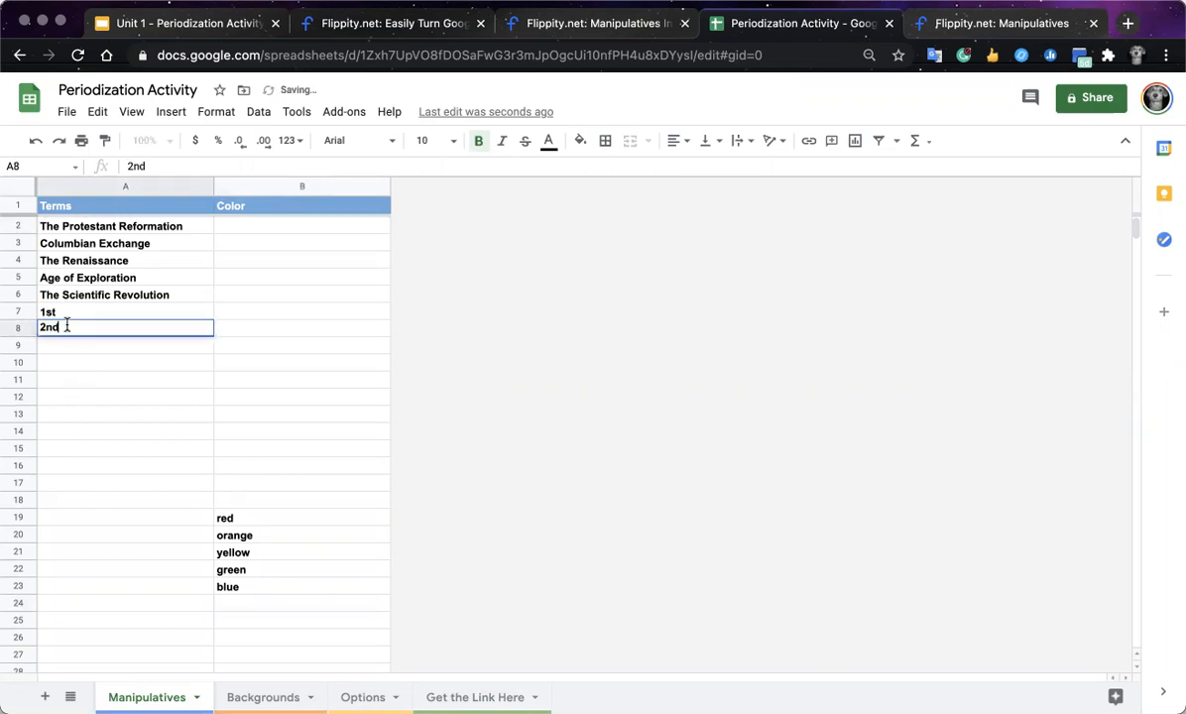
click(61, 346)
text(3rd)
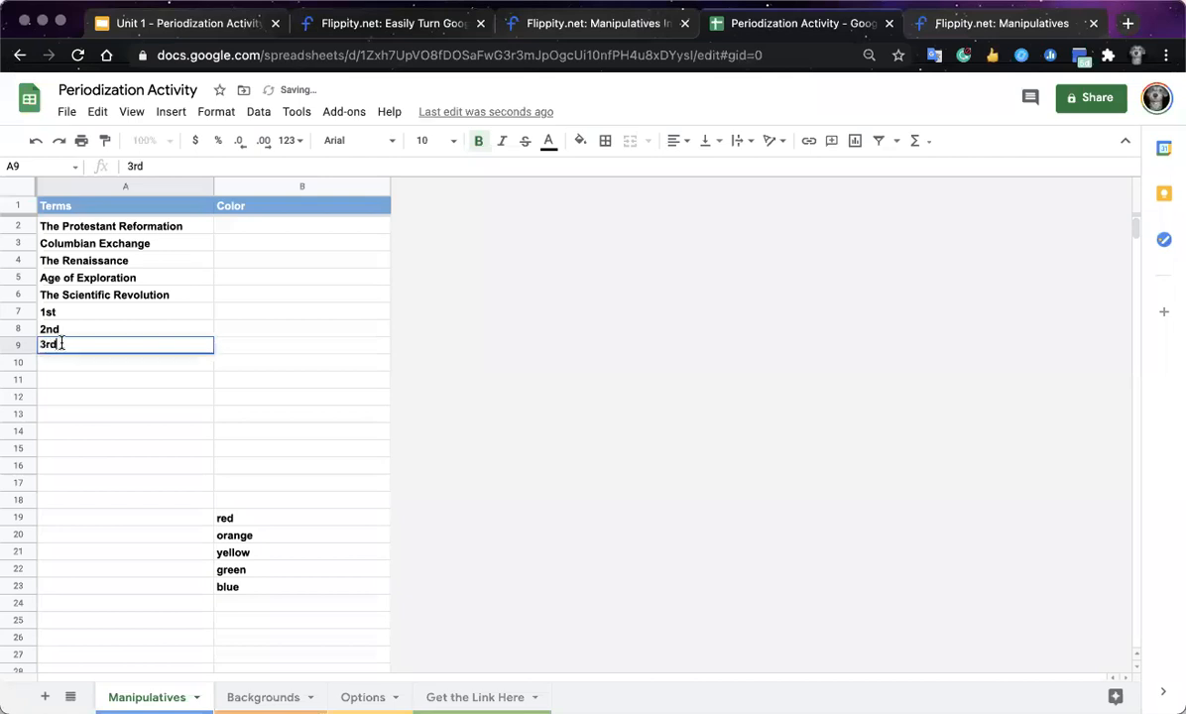
click(59, 367)
text(4th)
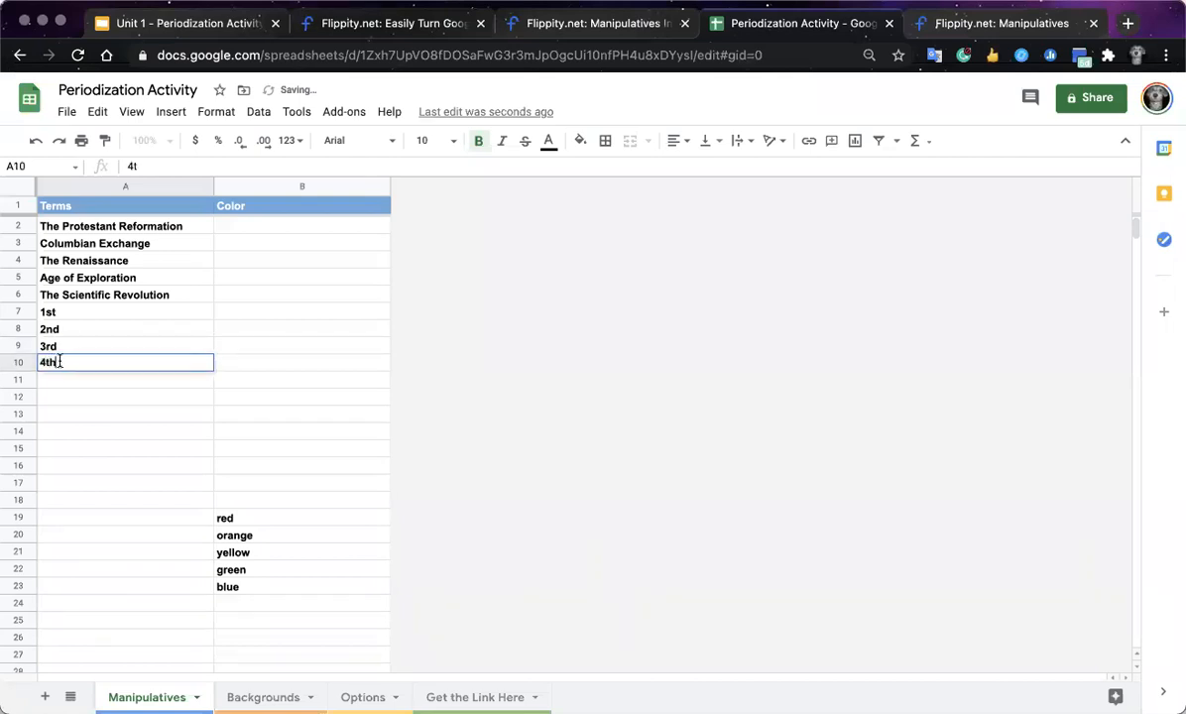
click(58, 381)
text(5th)
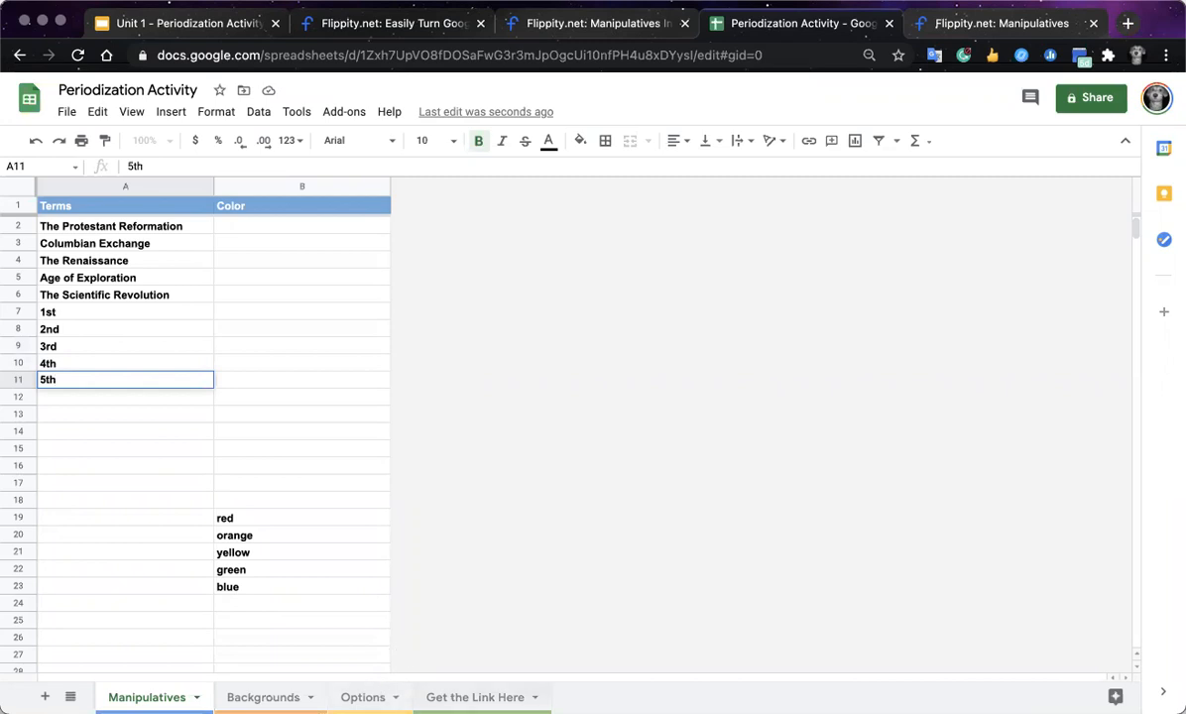
Check the web publishing settings from the Get the Link Here sheet, including automatic republishing when changes are made
click(475, 697)
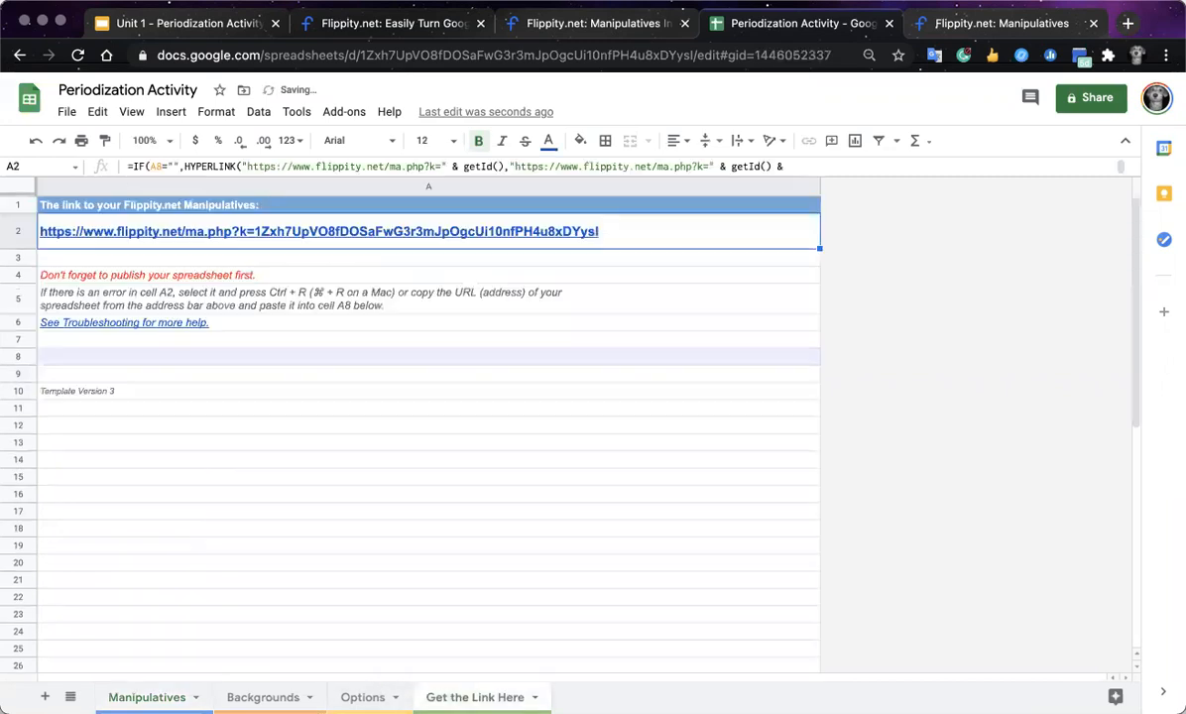
click(66, 113)
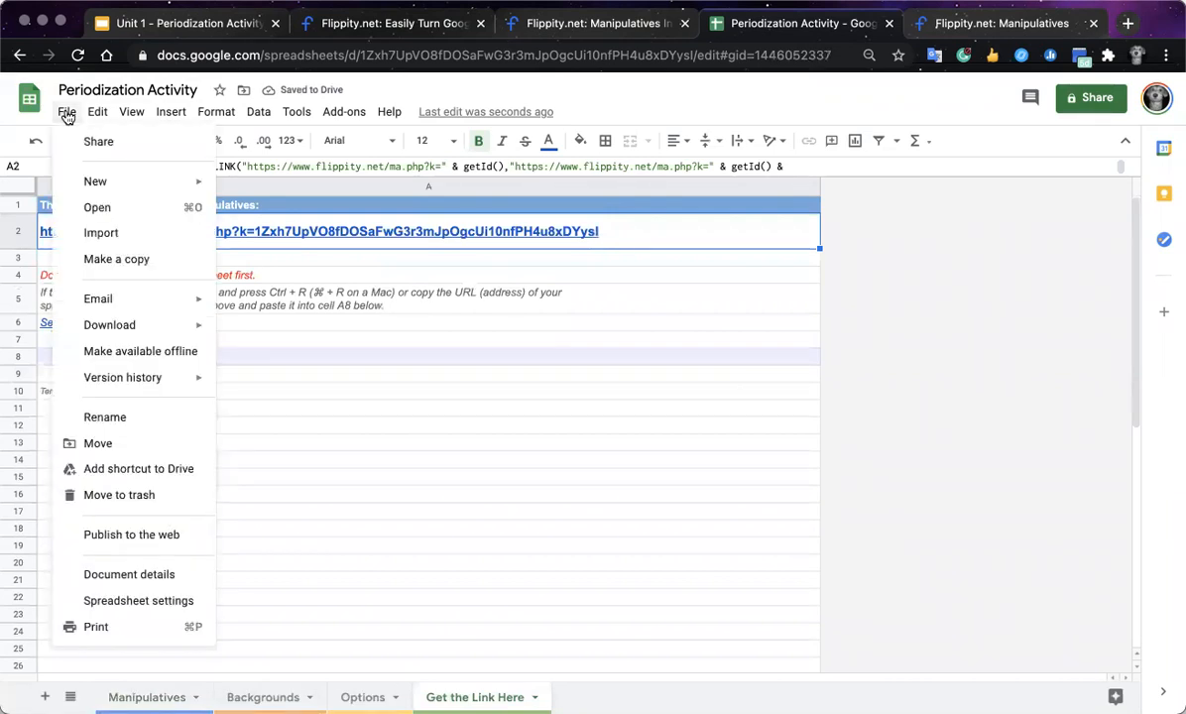
click(138, 536)
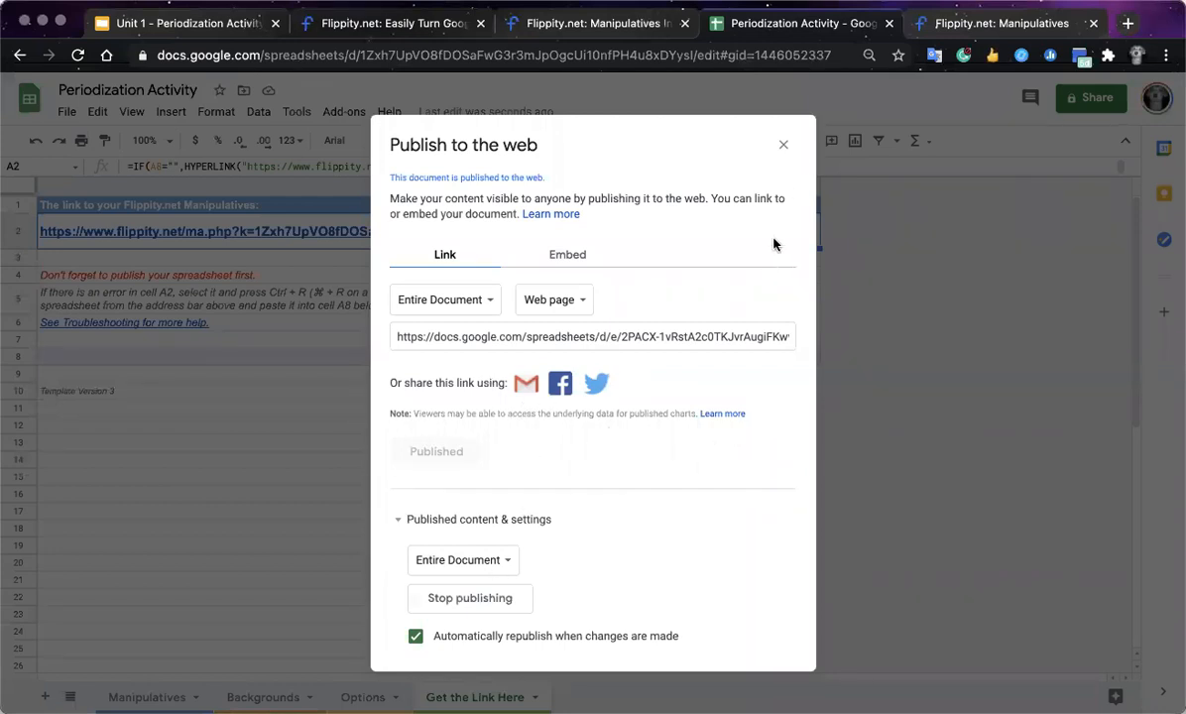
click(784, 148)
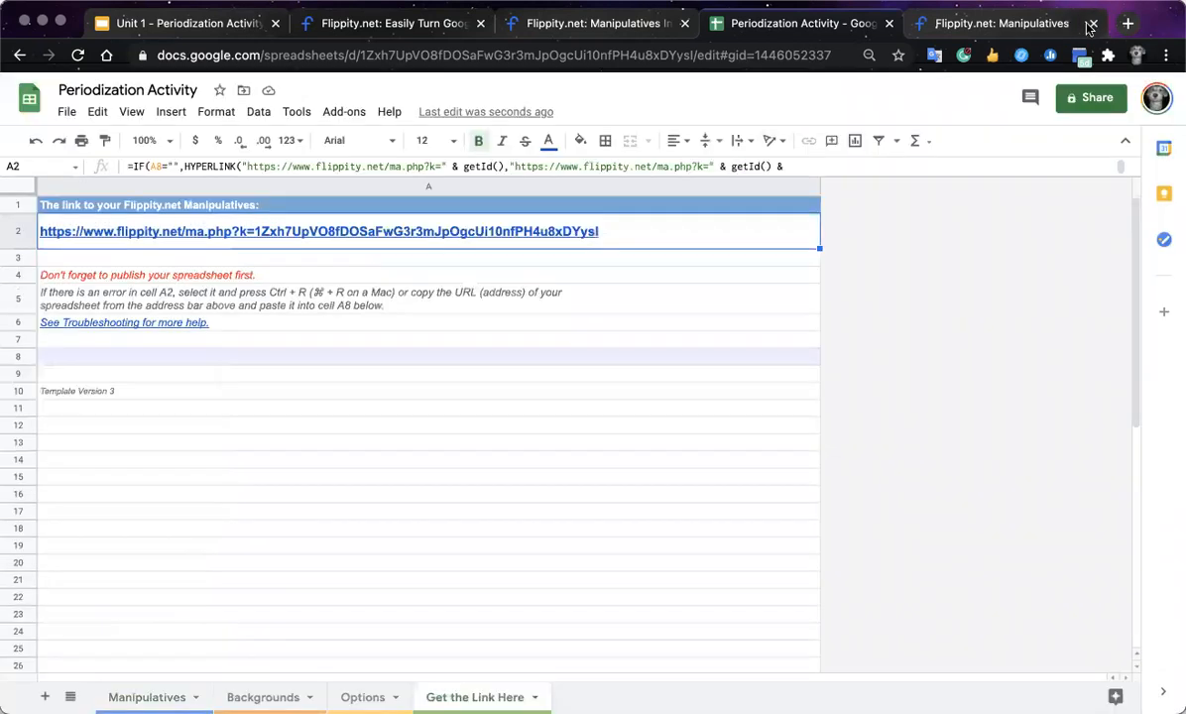
Reopen the activity from the link in A2 and test arranging the 1st, 2nd, 3rd and 4th labels in a column over the Pacific
click(1093, 22)
mouse_move(538, 231)
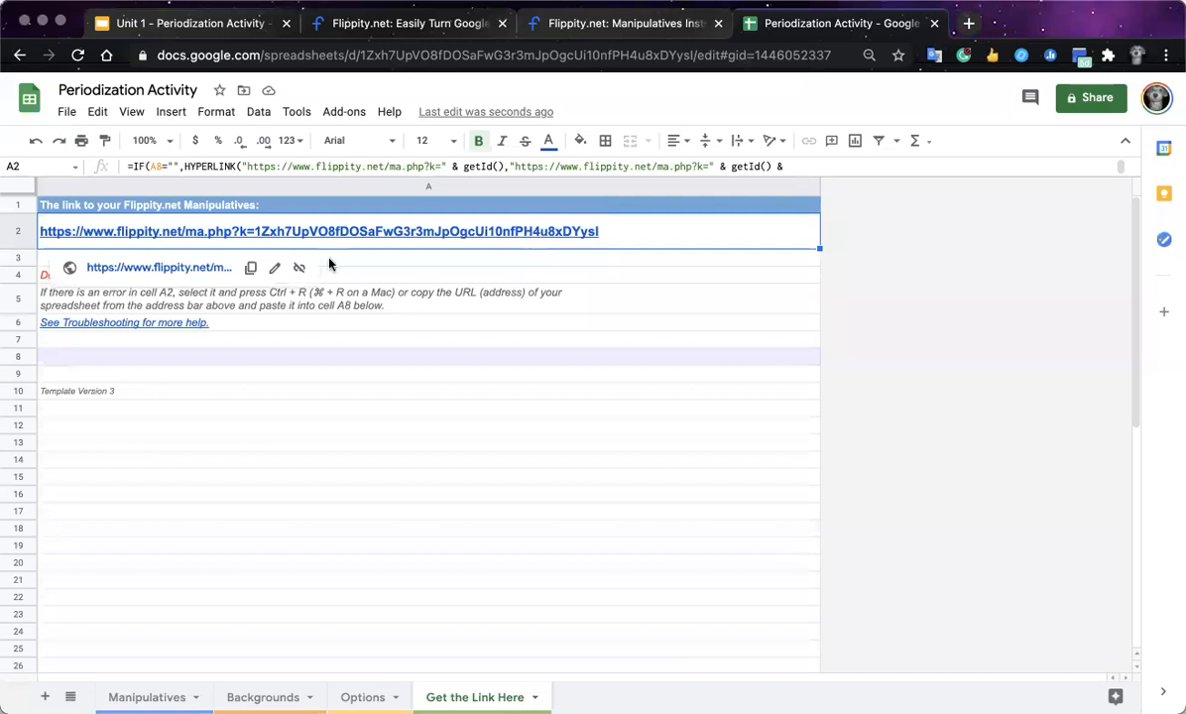
click(170, 270)
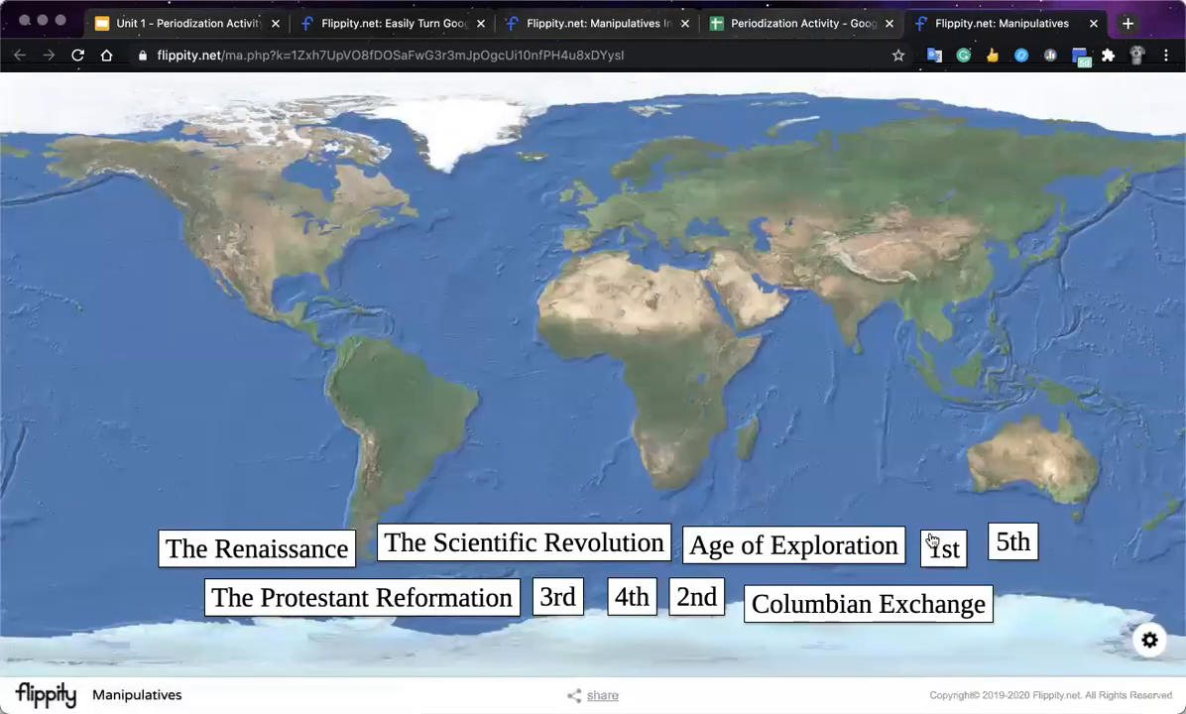
drag(942, 549, 86, 174)
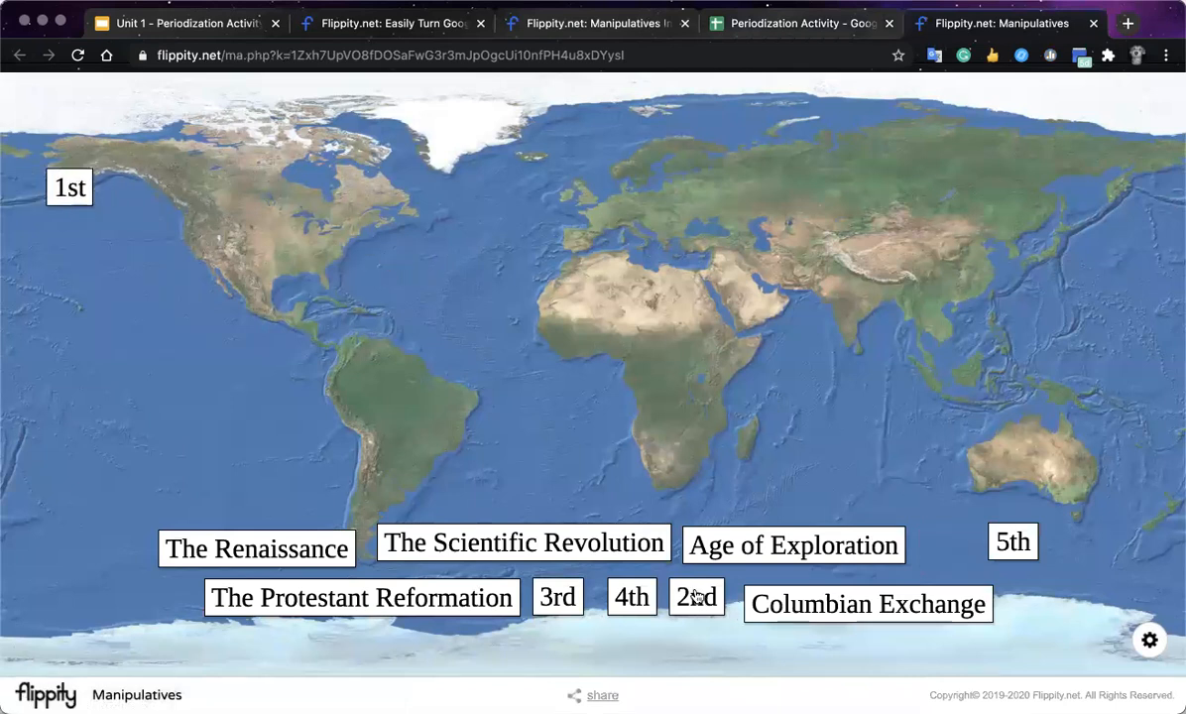
drag(699, 595, 69, 238)
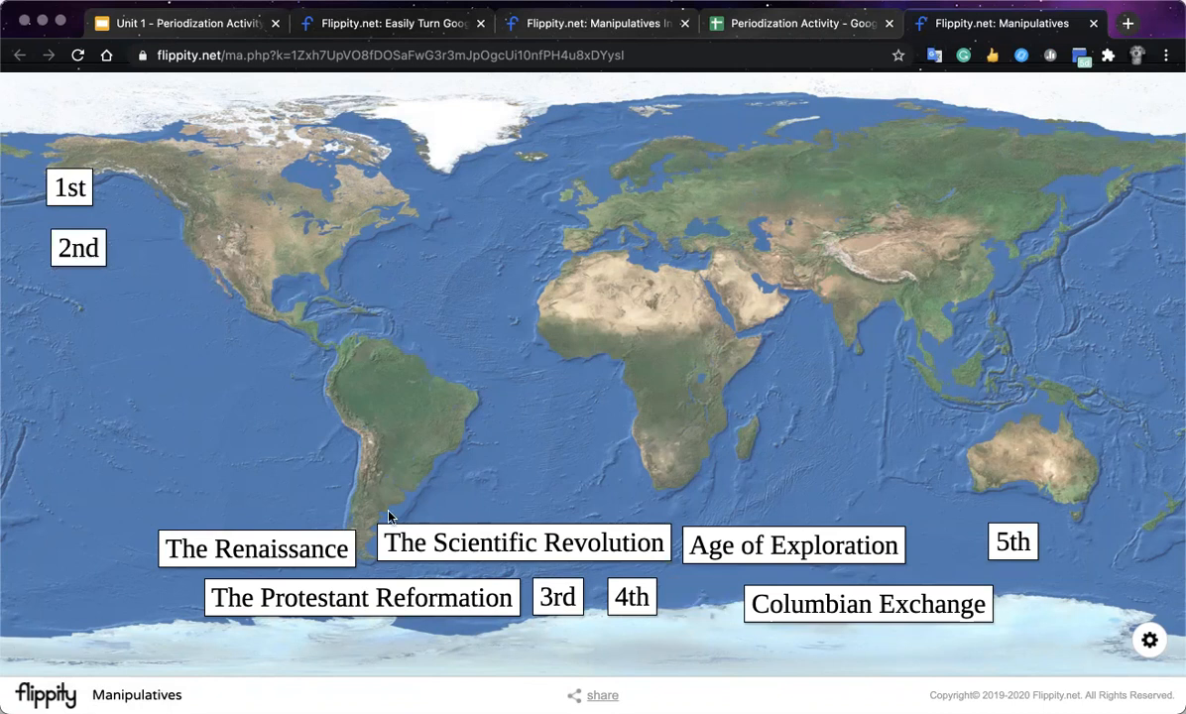
drag(565, 600, 82, 323)
drag(623, 596, 72, 393)
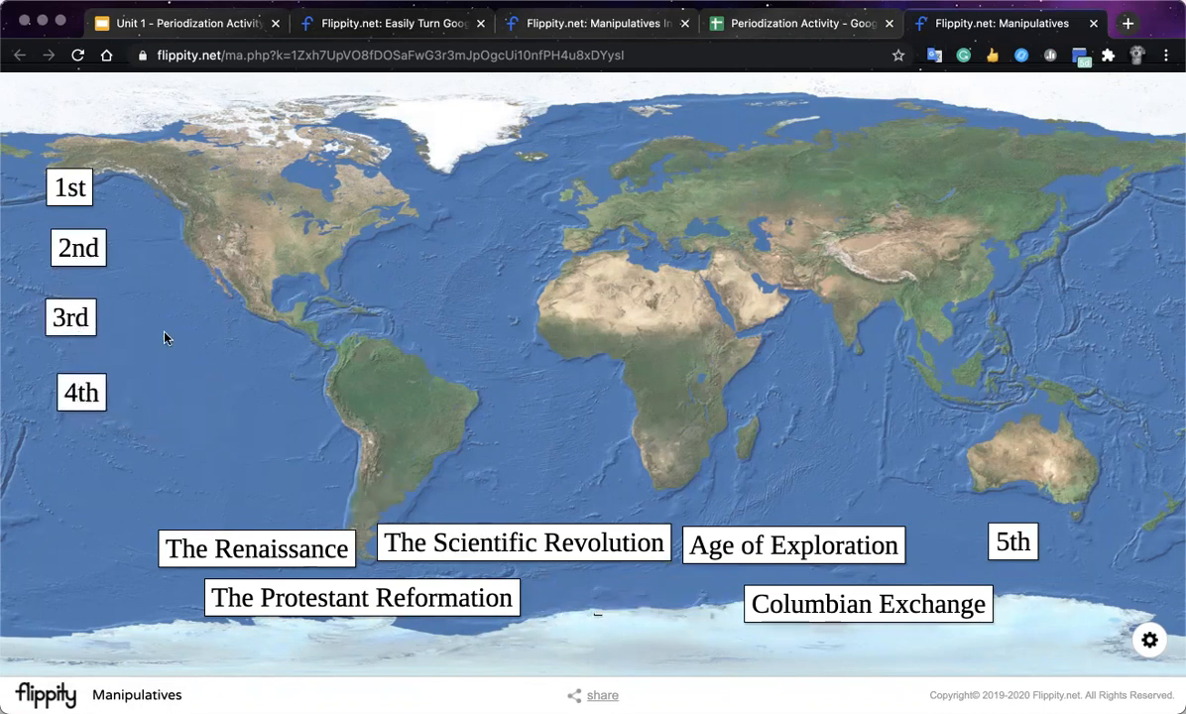
Move the color names red, orange, yellow, green and blue from B19:B23 to B2:B6 on the Manipulatives sheet
click(792, 25)
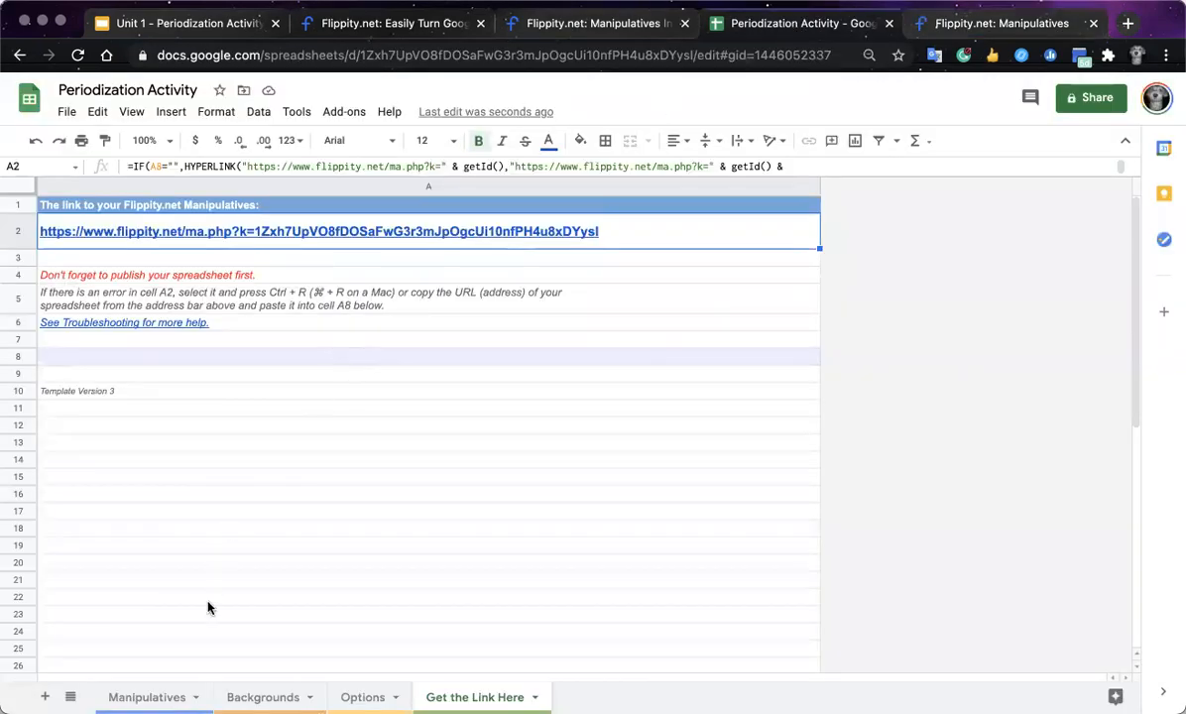
click(157, 697)
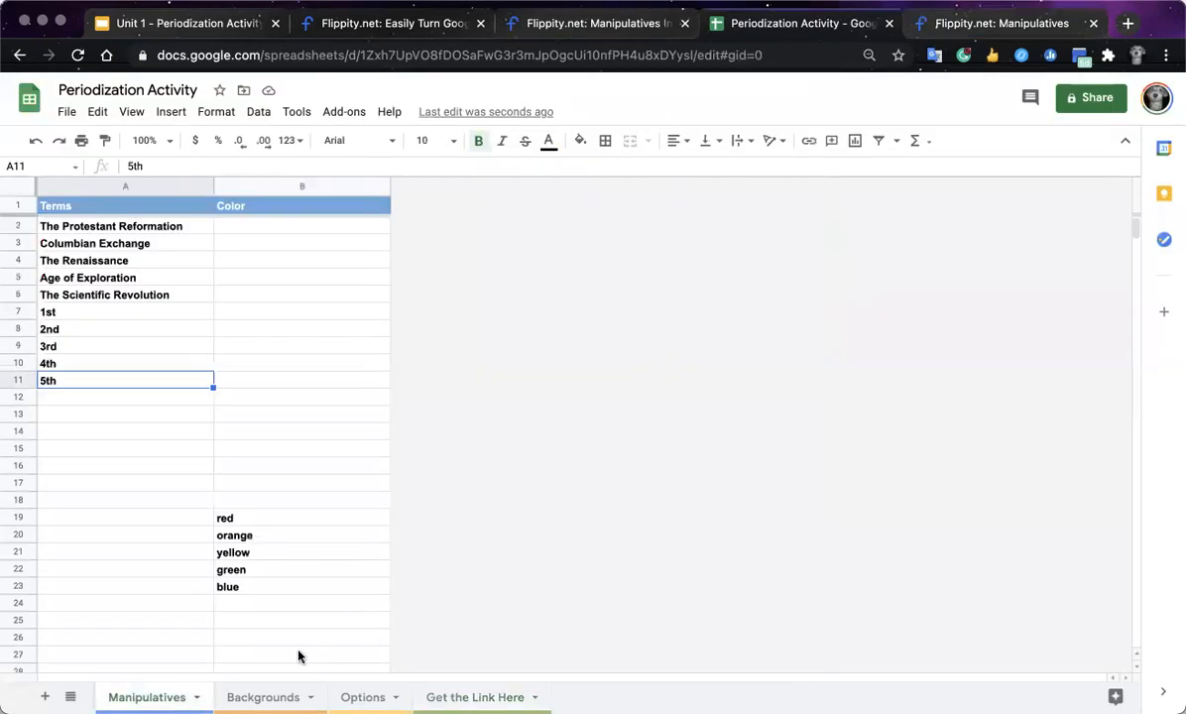
click(247, 520)
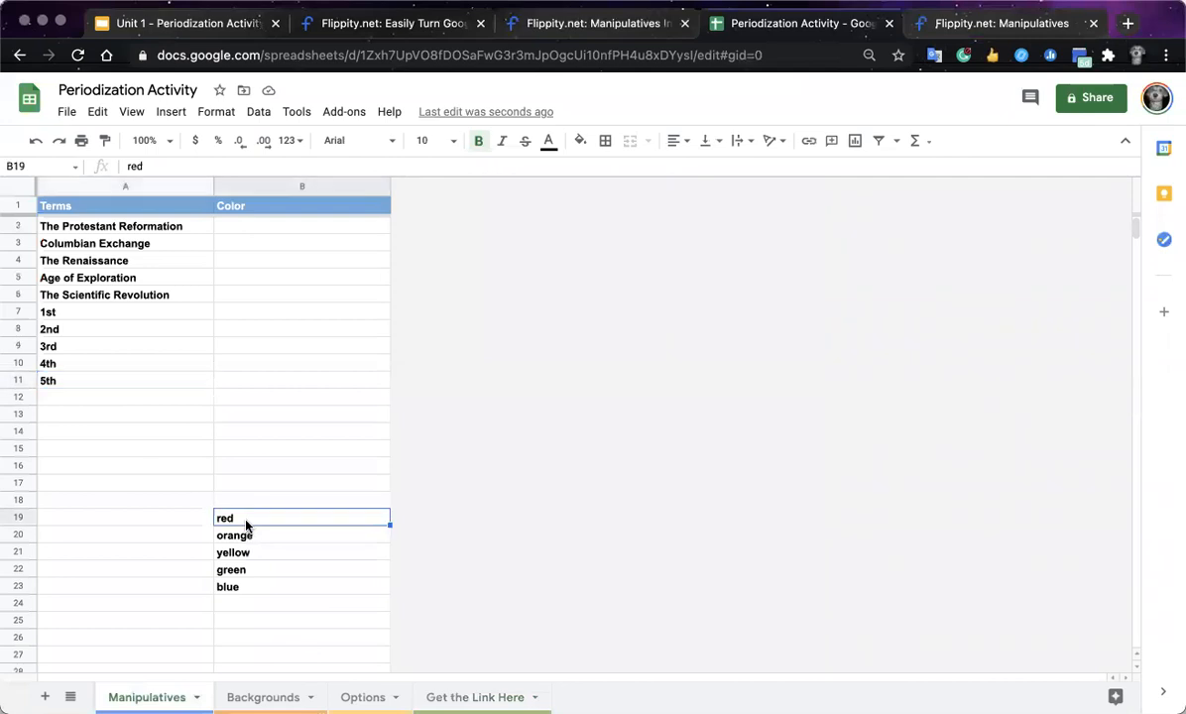
shift+click(257, 586)
drag(260, 526, 265, 588)
key(ctrl+c)
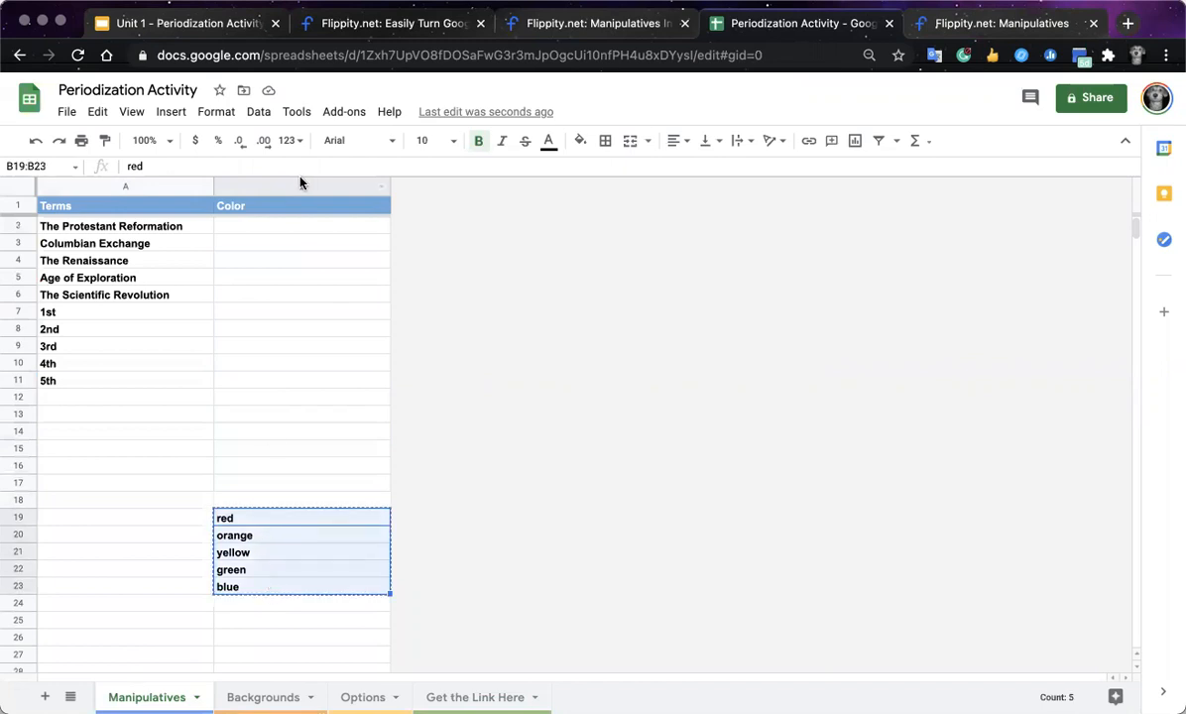
click(280, 234)
key(ctrl+v)
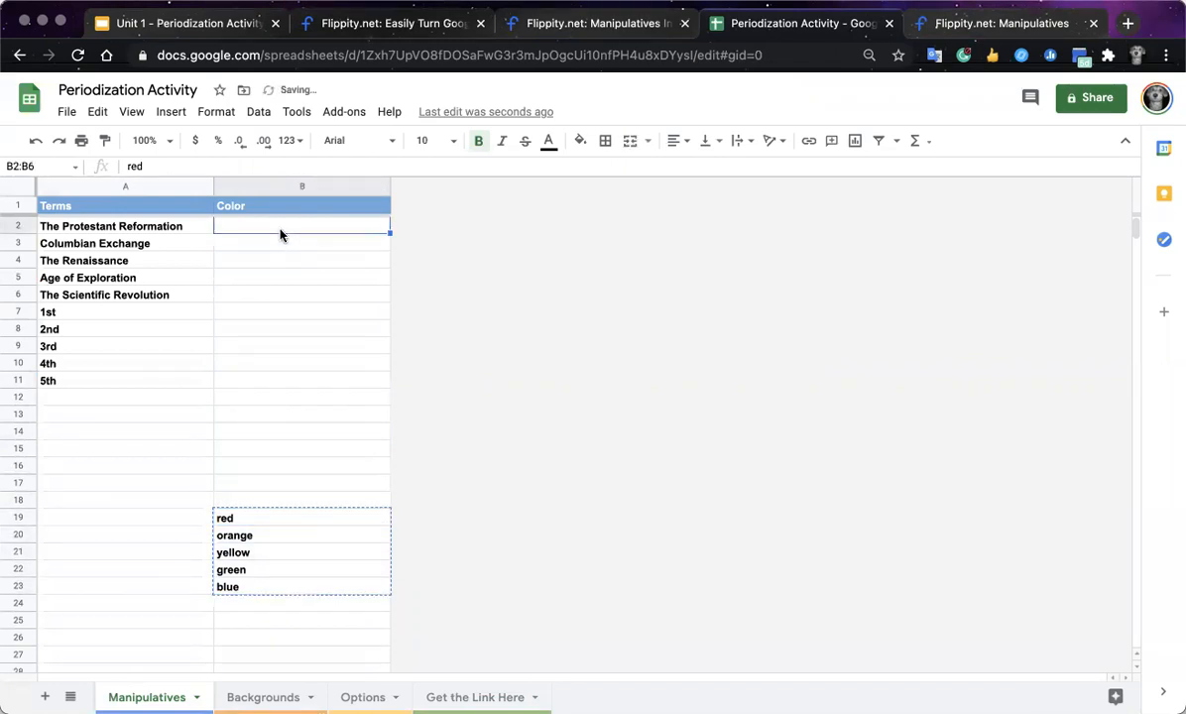
click(323, 365)
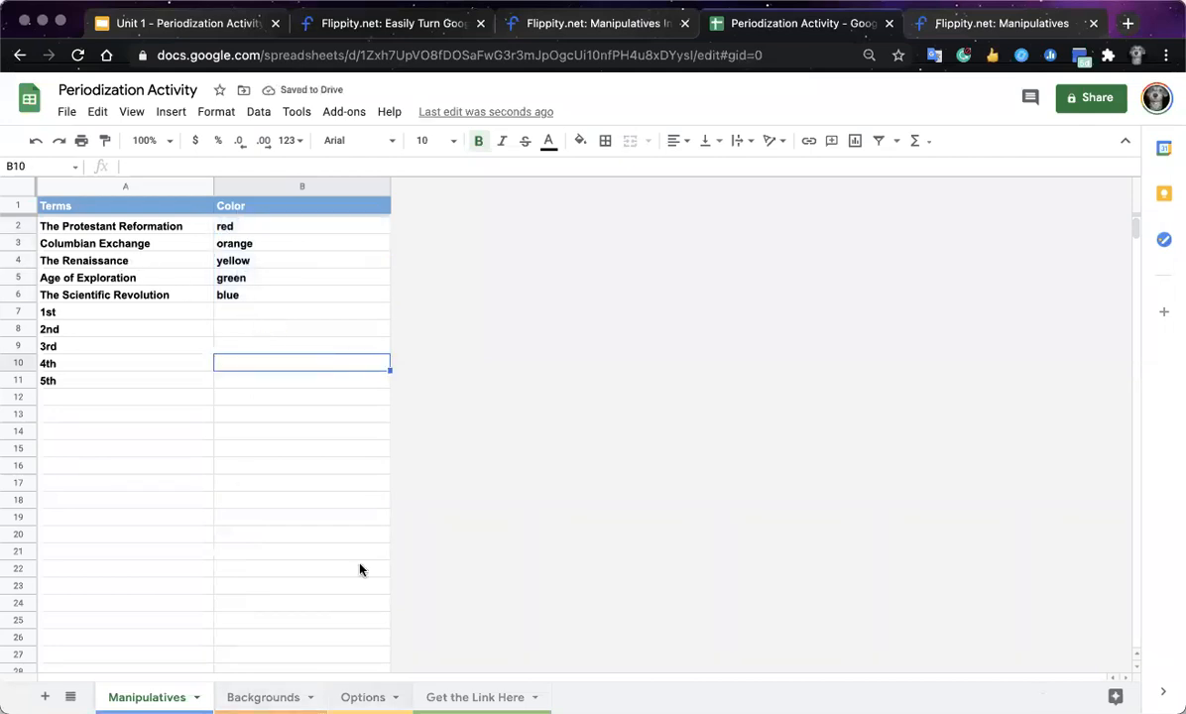
Review the spreadsheet's web publishing settings again after assigning the term colors
click(67, 111)
click(124, 535)
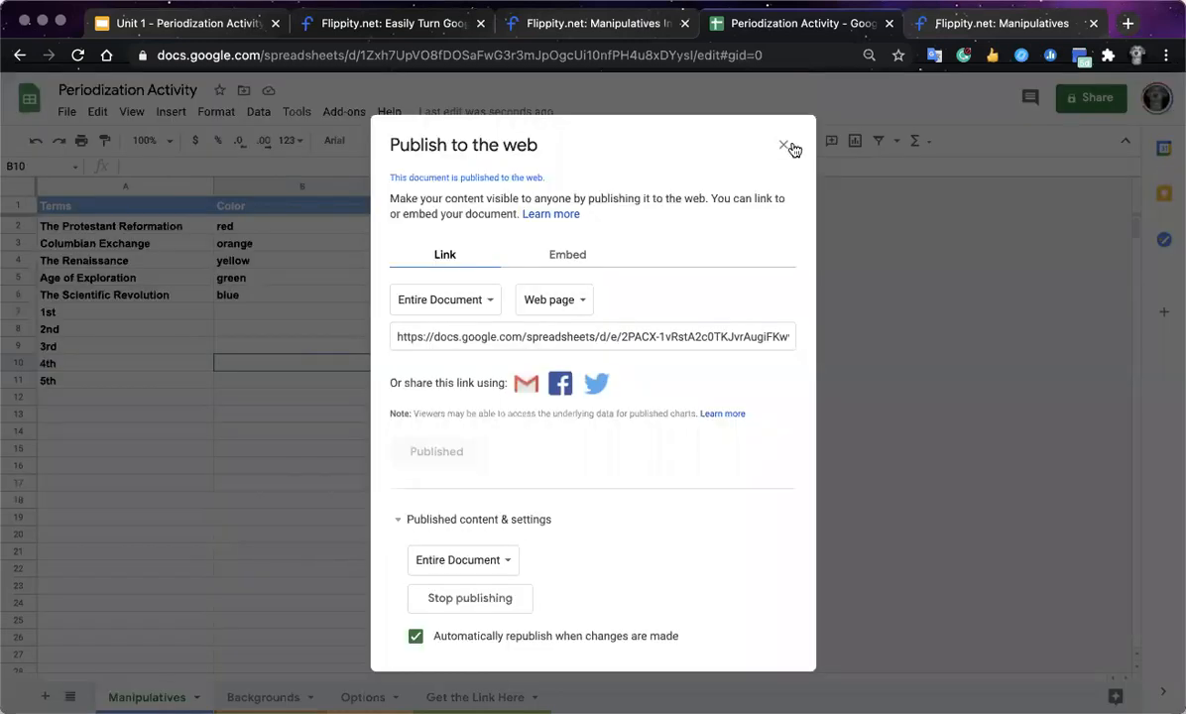
click(783, 147)
Close the outdated activity page and reopen the manipulatives from the link in A2 of the Get the Link Here sheet
click(473, 696)
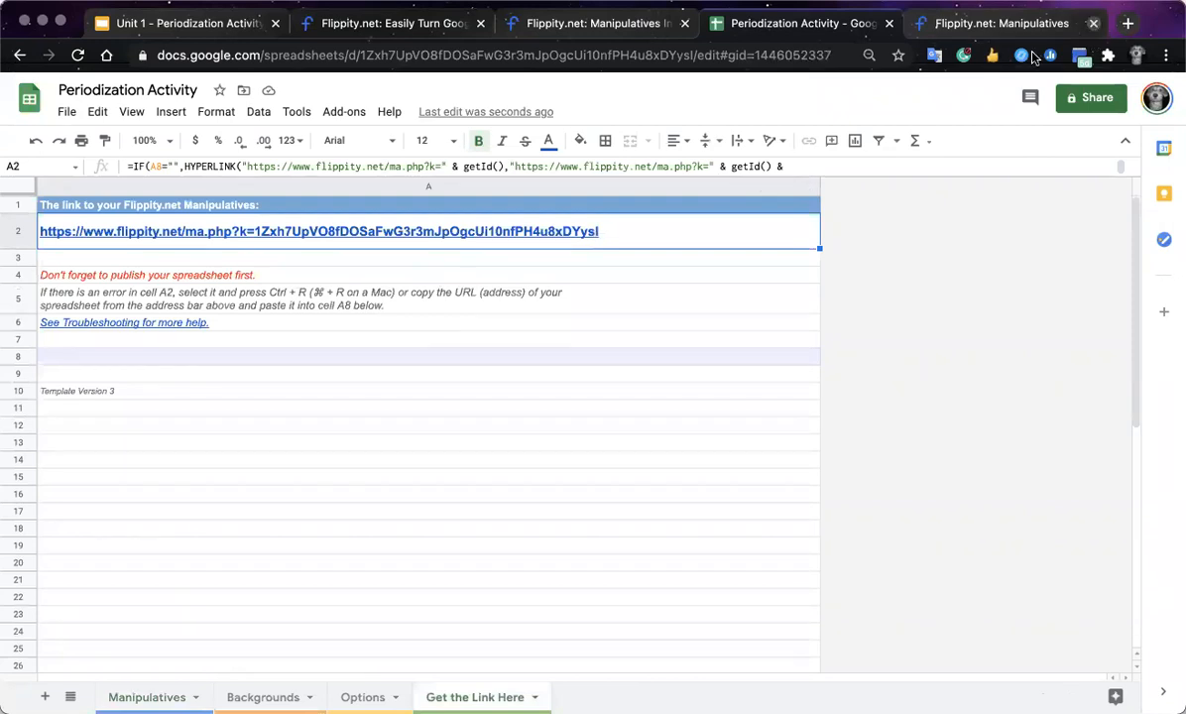
click(1092, 23)
mouse_move(554, 234)
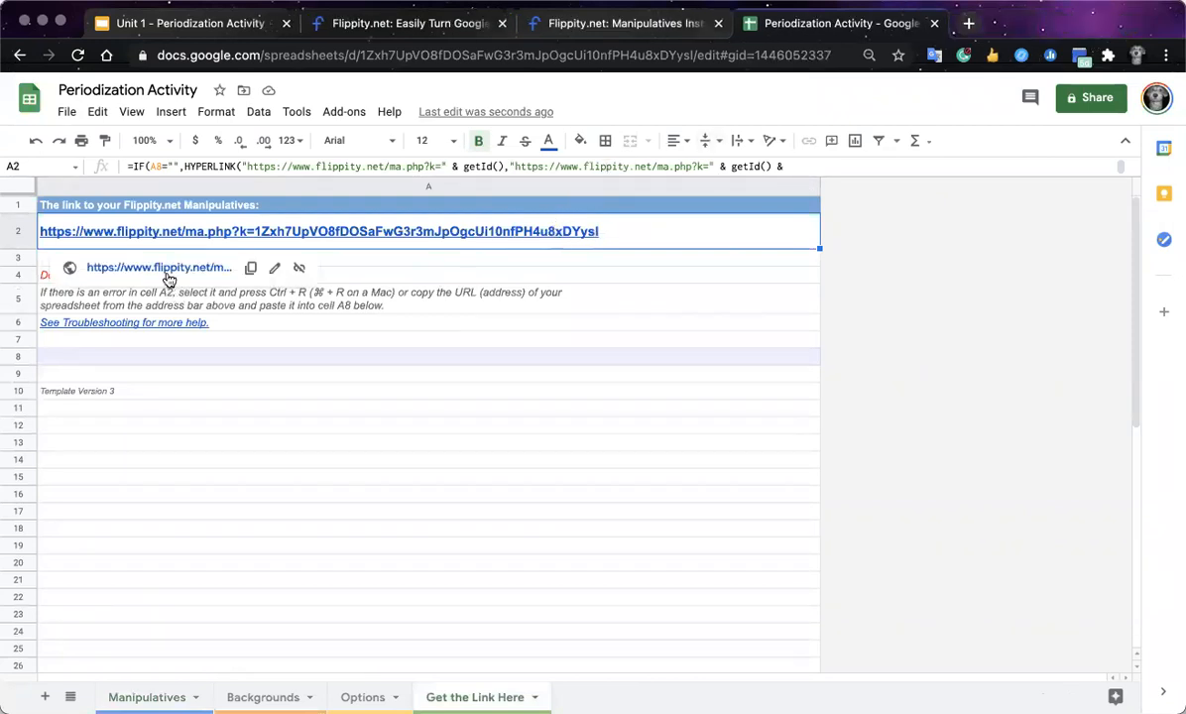
click(167, 273)
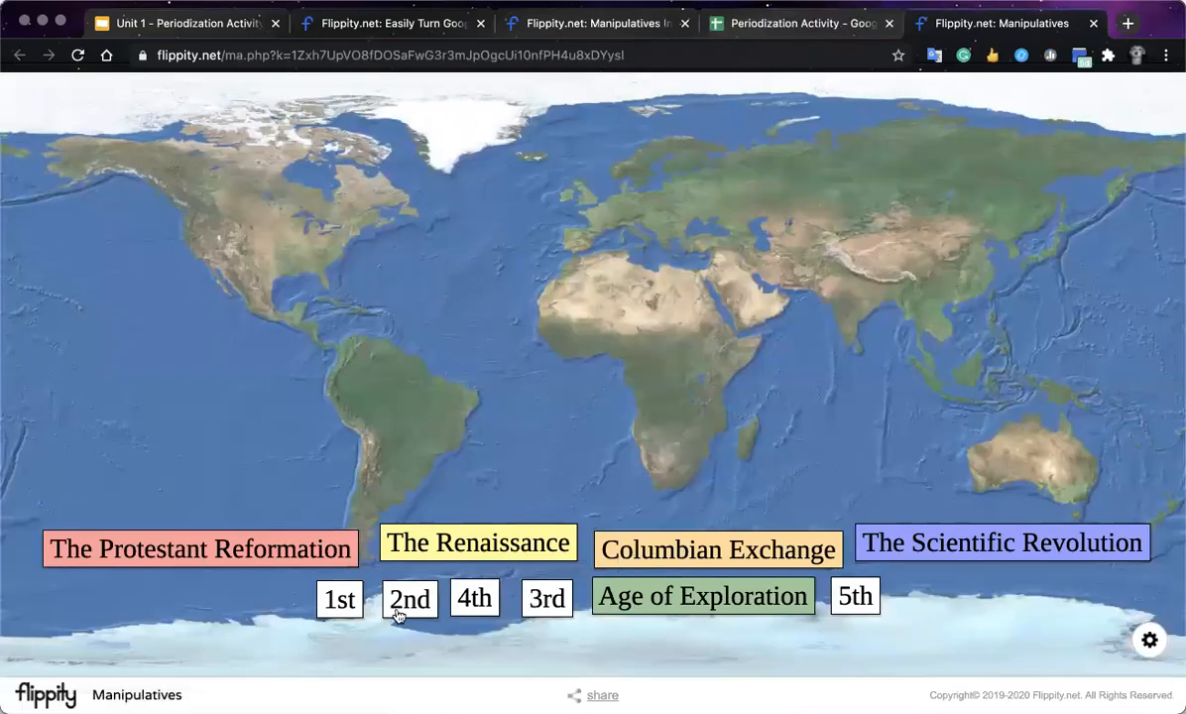
Arrange the 1st to 5th labels in a descending column over the Pacific, moving The Protestant Reformation aside over Africa
drag(339, 599, 112, 174)
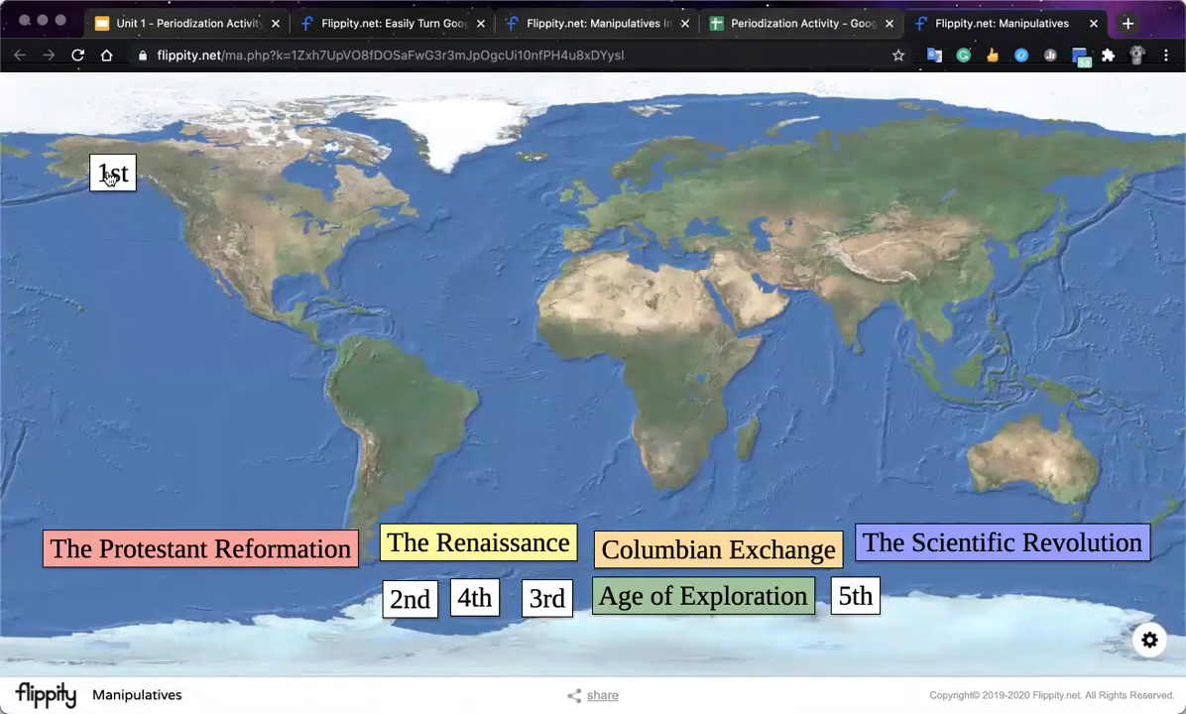
drag(409, 595, 390, 576)
drag(126, 253, 124, 251)
drag(546, 599, 119, 338)
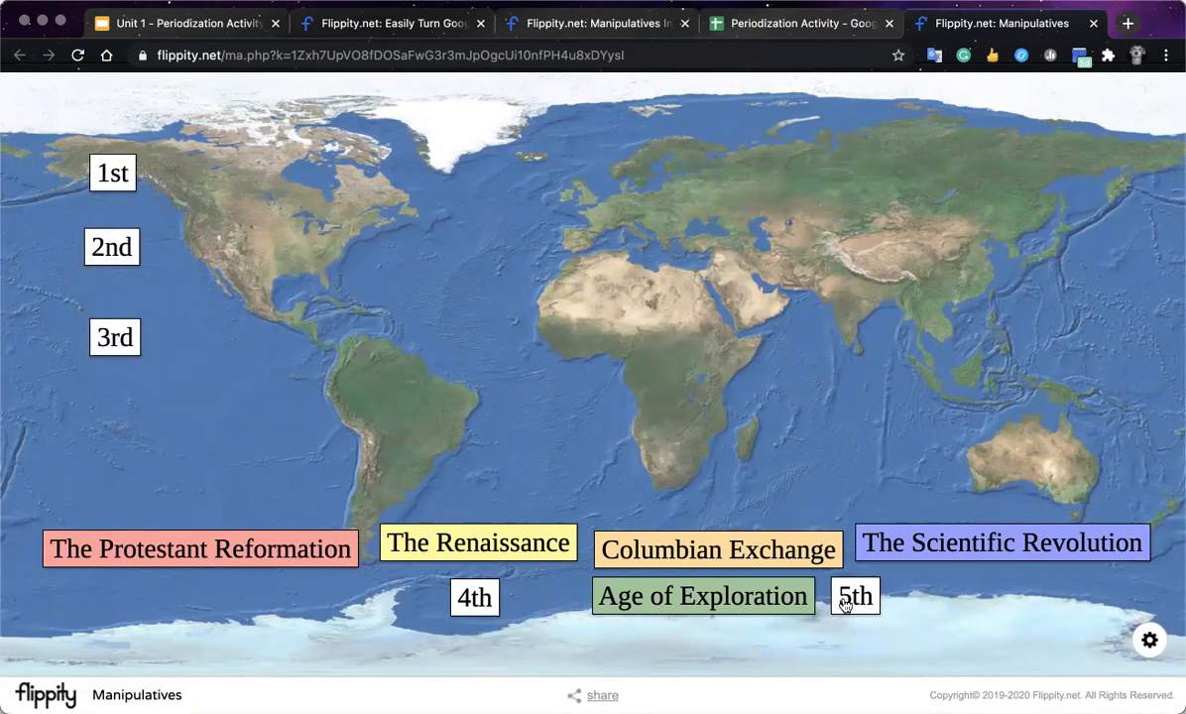
drag(478, 596, 116, 435)
drag(228, 542, 834, 353)
drag(861, 596, 131, 533)
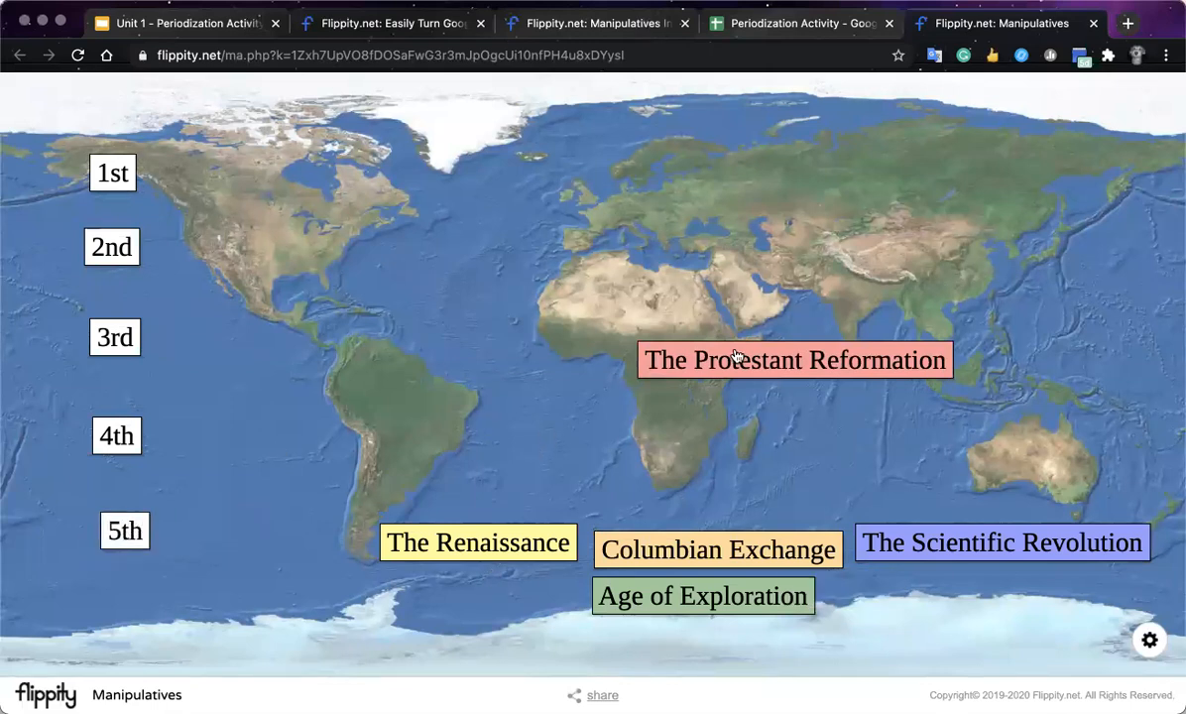
Place The Protestant Reformation, The Renaissance, Columbian Exchange, Age of Exploration and The Scientific Revolution beside the 1st to 5th labels, in that order
drag(735, 357, 380, 170)
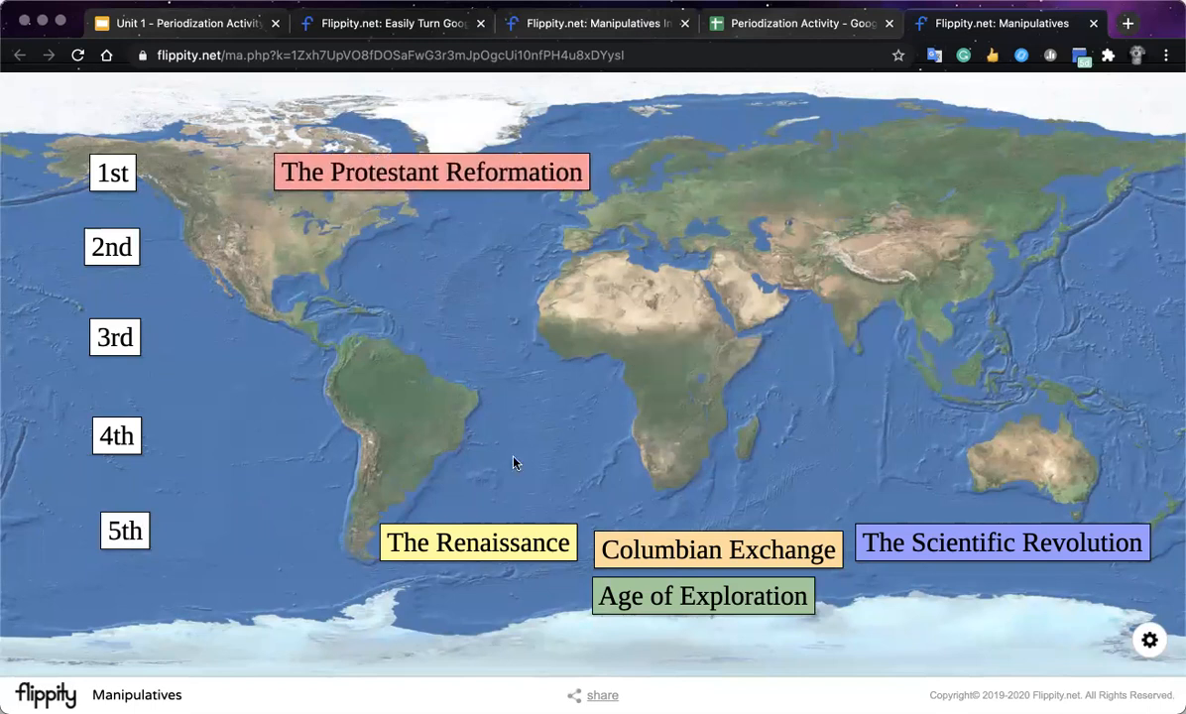
drag(542, 543, 470, 253)
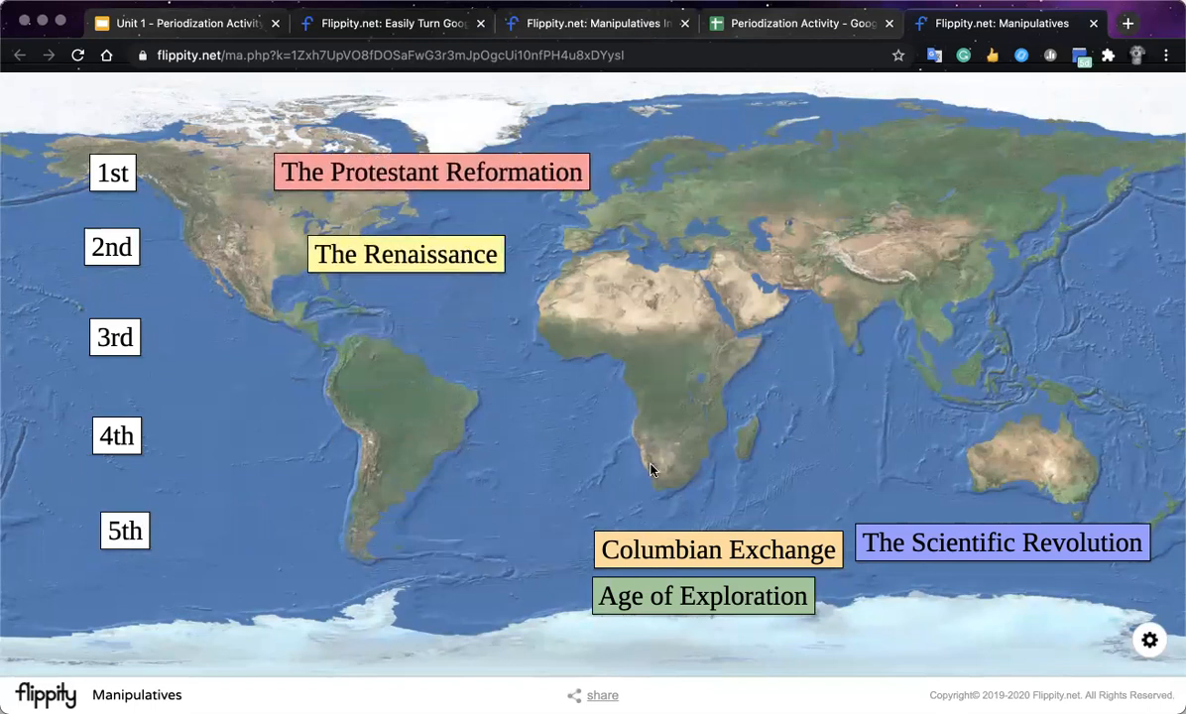
drag(715, 558, 405, 363)
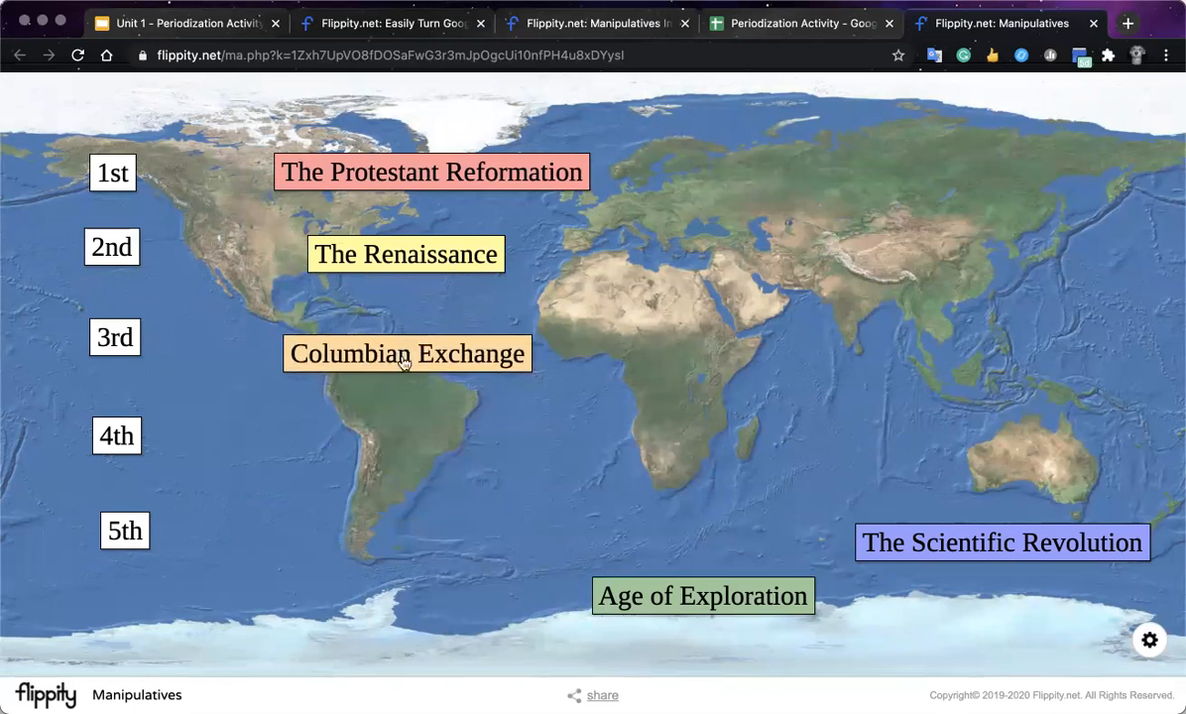
drag(714, 596, 455, 456)
drag(1058, 556, 490, 559)
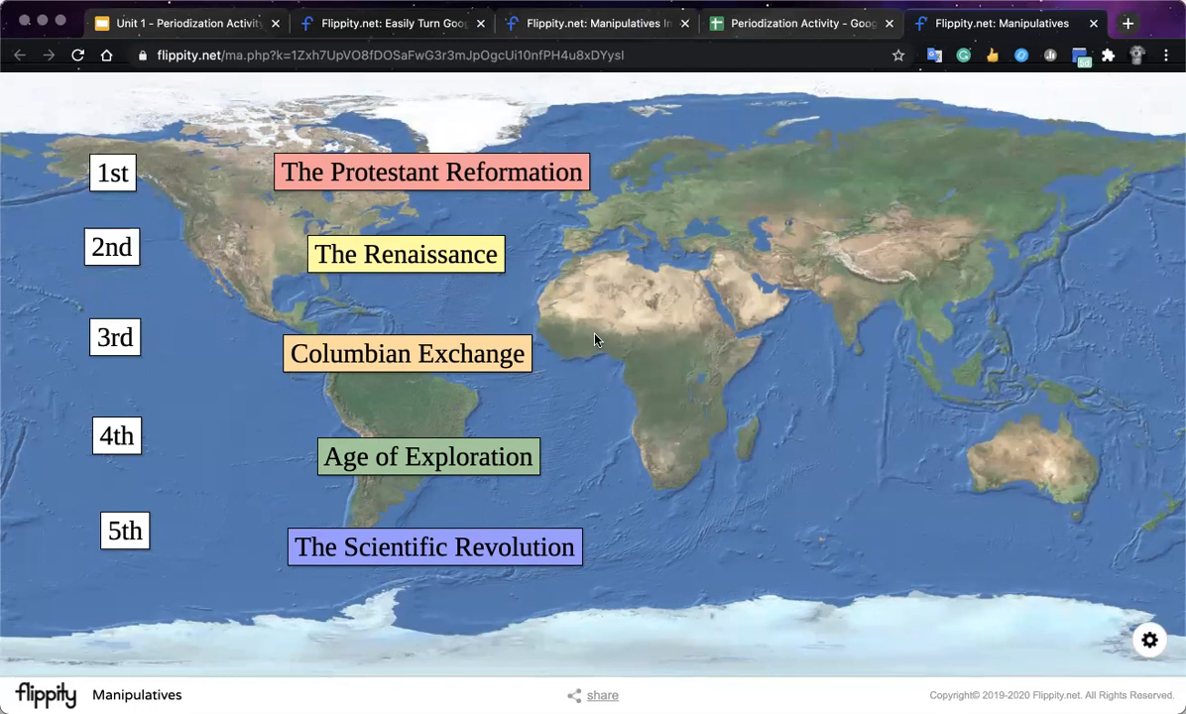
Switch to the Unit 1 - Periodization Activity presentation in Google Slides
click(211, 27)
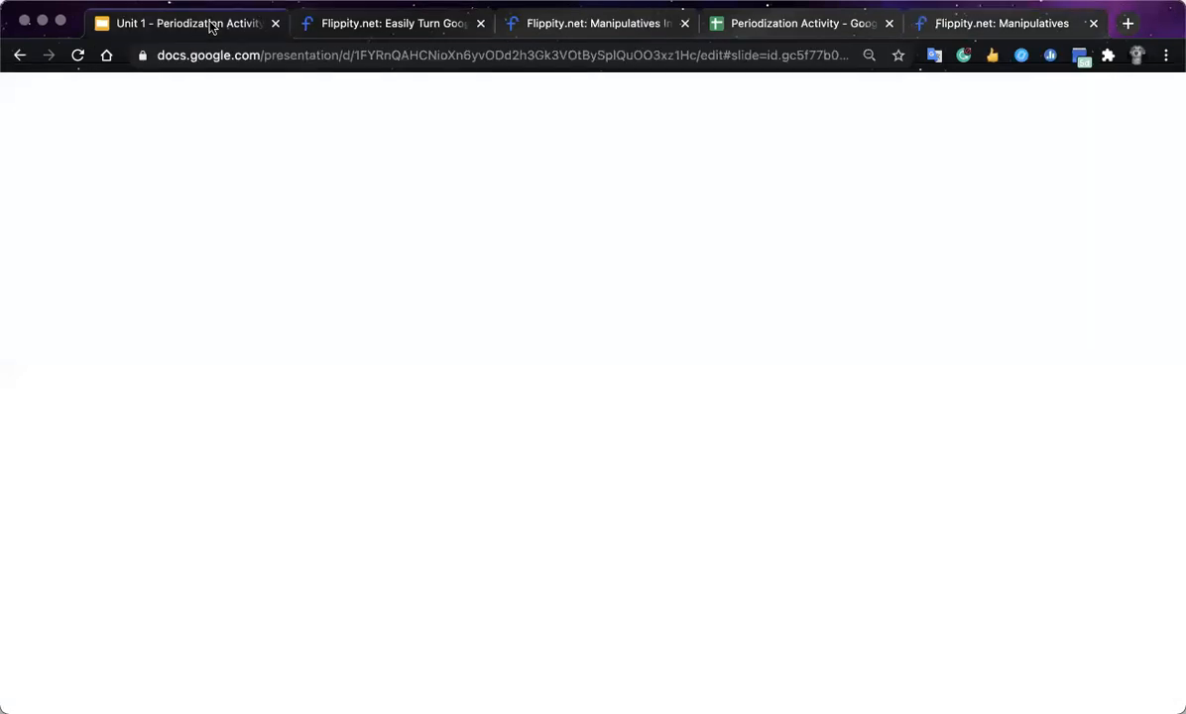